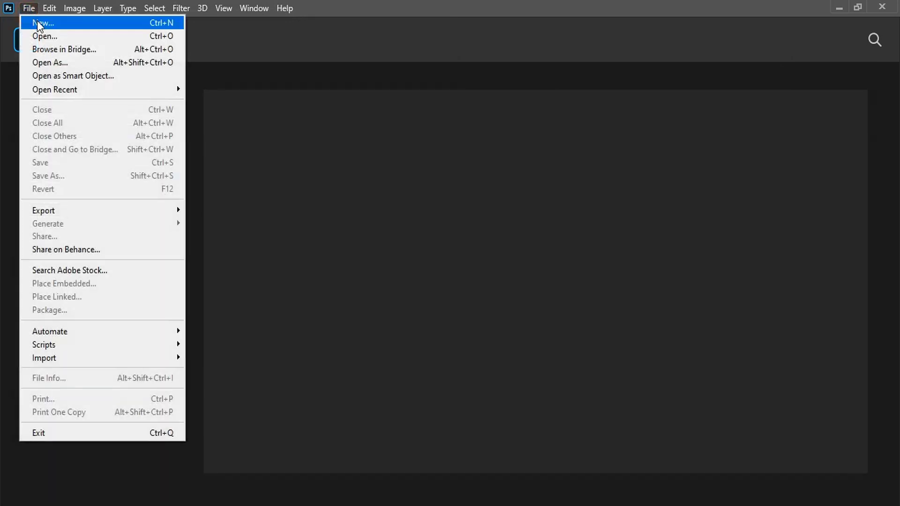
# Start a new document using the 2500 × 2000 px, 300 ppi preset
pyautogui.click(37, 21)
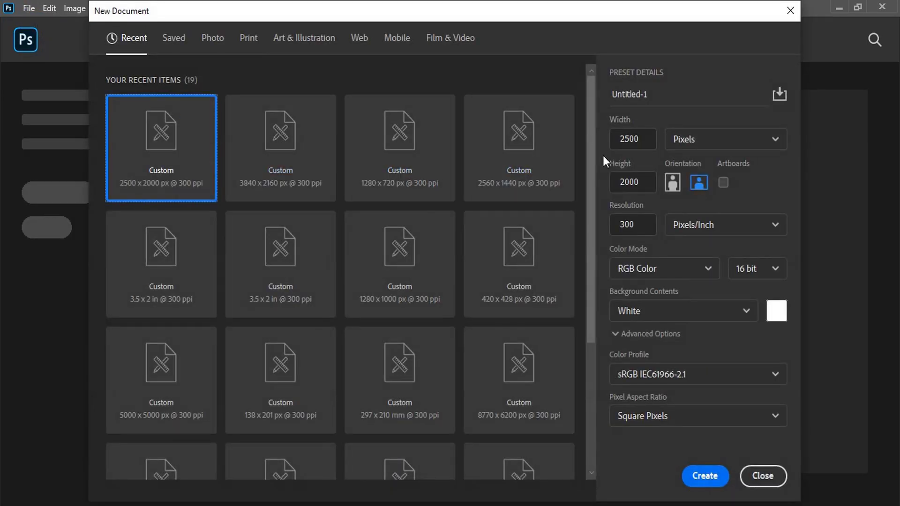
# Create the blank document and type 'eComHop' on the canvas
pyautogui.click(697, 479)
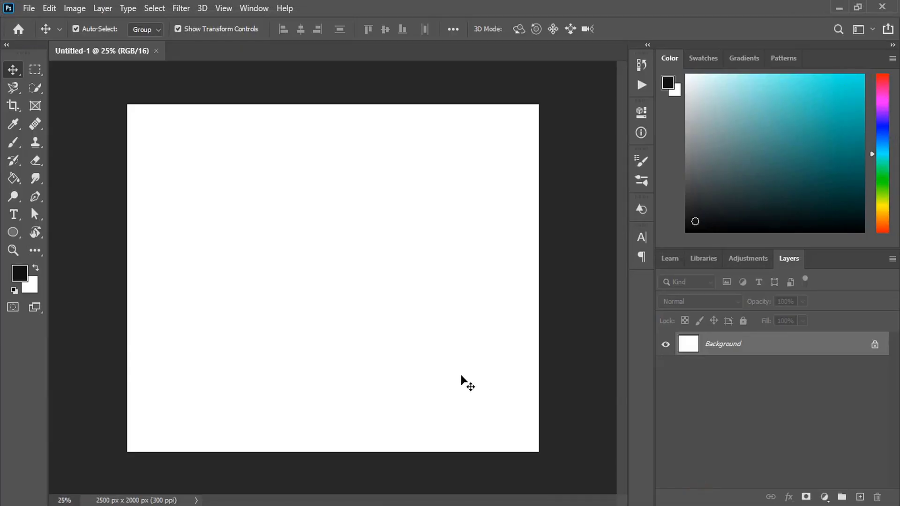
pyautogui.click(14, 215)
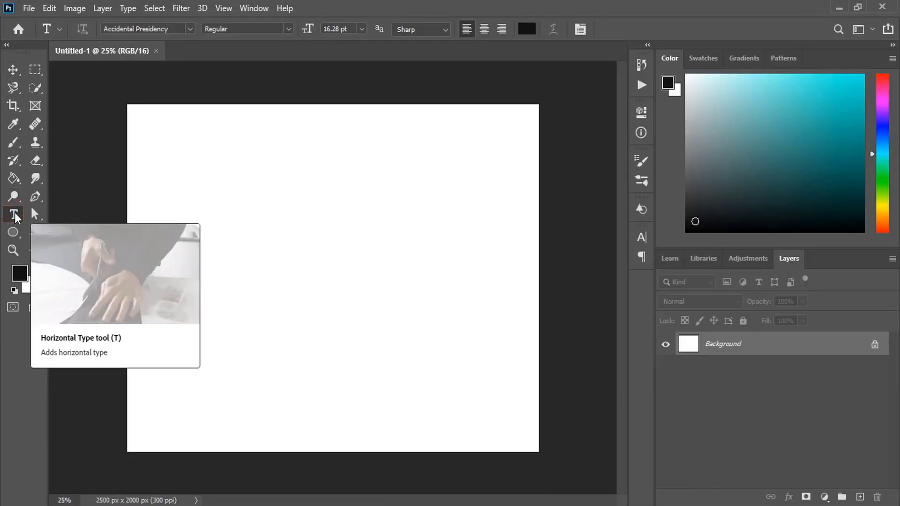
pyautogui.click(247, 290)
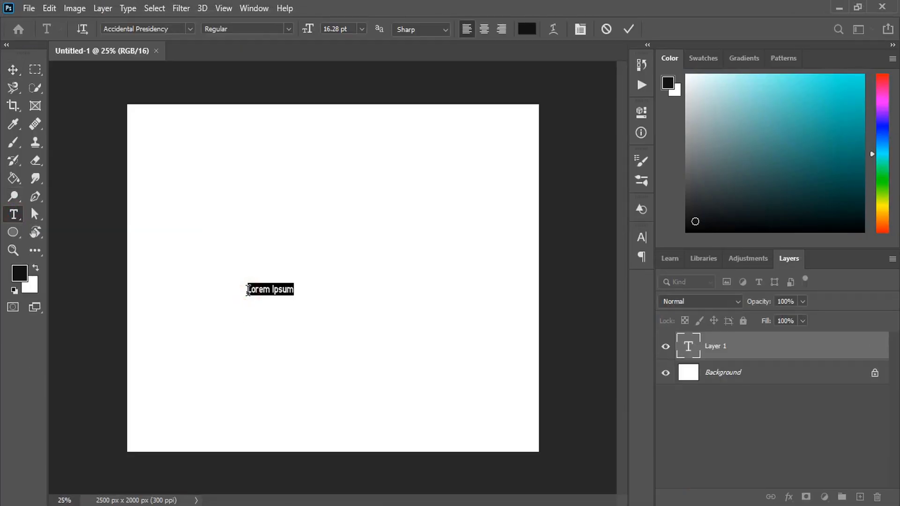
pyautogui.write('a')
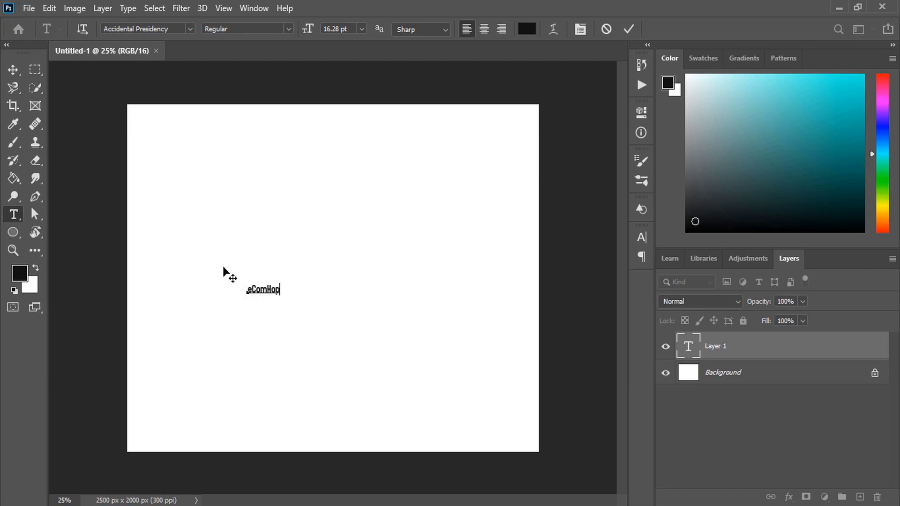
# Scale the eComHop text up to about 1068% and centre it on the canvas
pyautogui.click(13, 70)
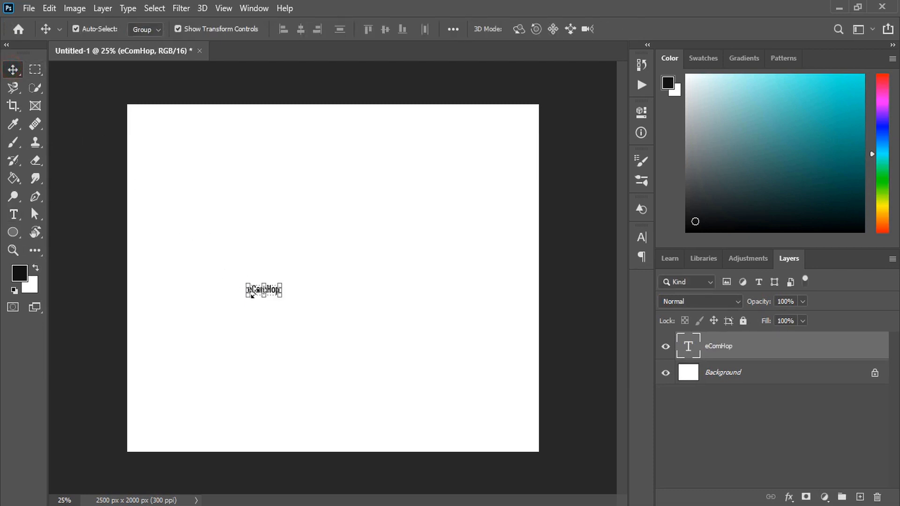
pyautogui.moveTo(281, 292); pyautogui.dragTo(488, 438)
pyautogui.moveTo(249, 284); pyautogui.dragTo(166, 237)
pyautogui.moveTo(368, 317); pyautogui.dragTo(369, 305)
pyautogui.click(652, 29)
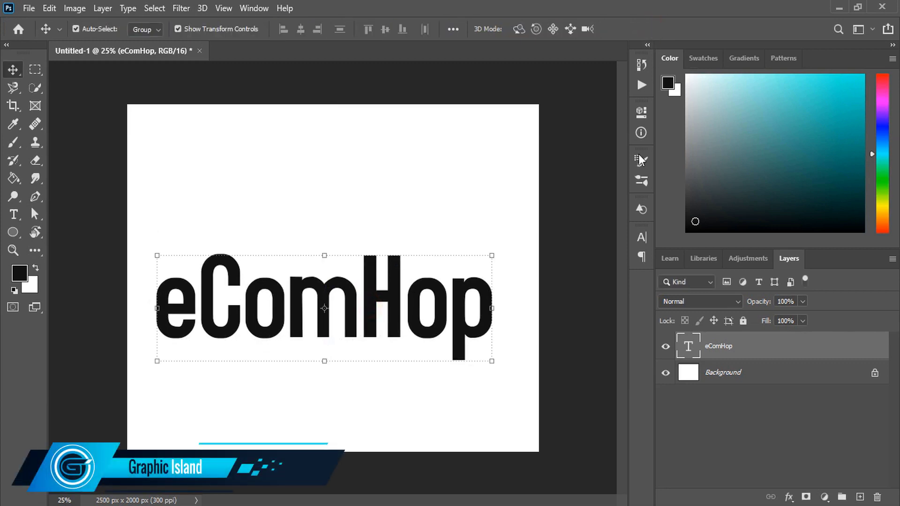
# Rasterize the eComHop text and cut the letter o onto its own layer
pyautogui.rightClick(740, 347)
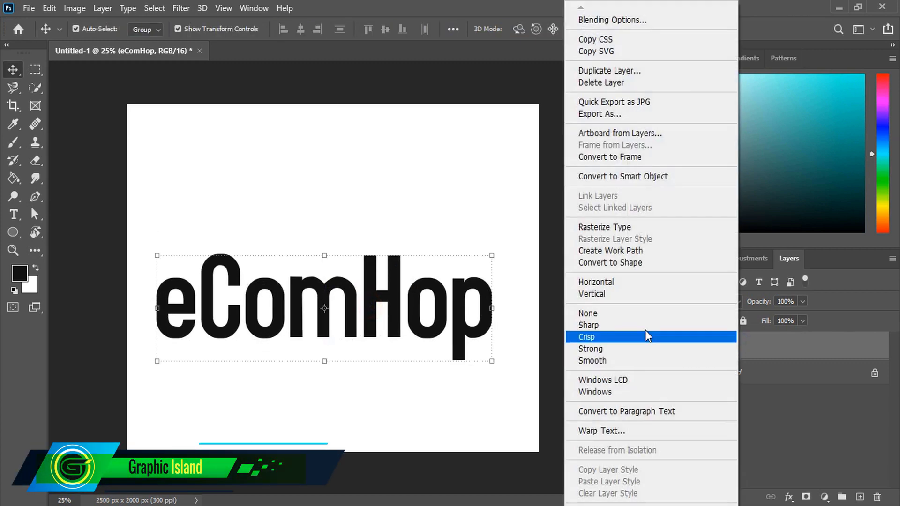
pyautogui.click(617, 227)
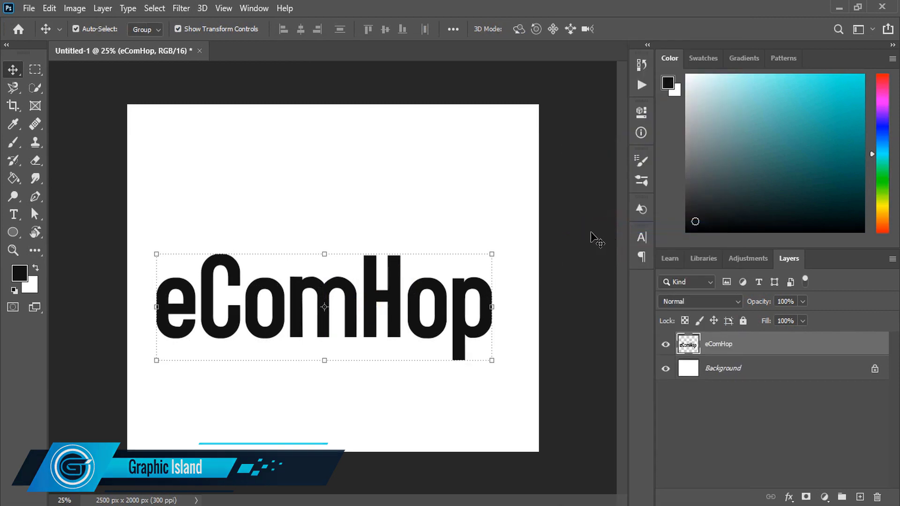
pyautogui.click(35, 70)
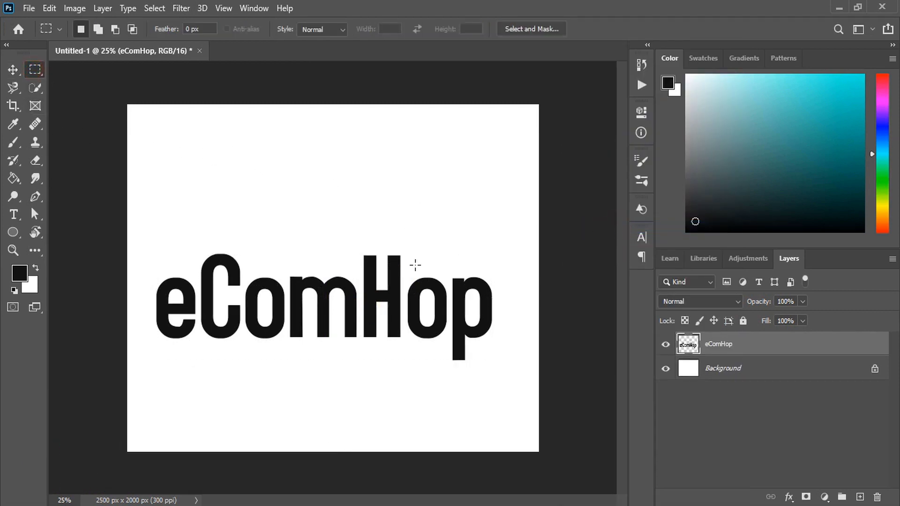
pyautogui.moveTo(403, 264); pyautogui.dragTo(448, 349)
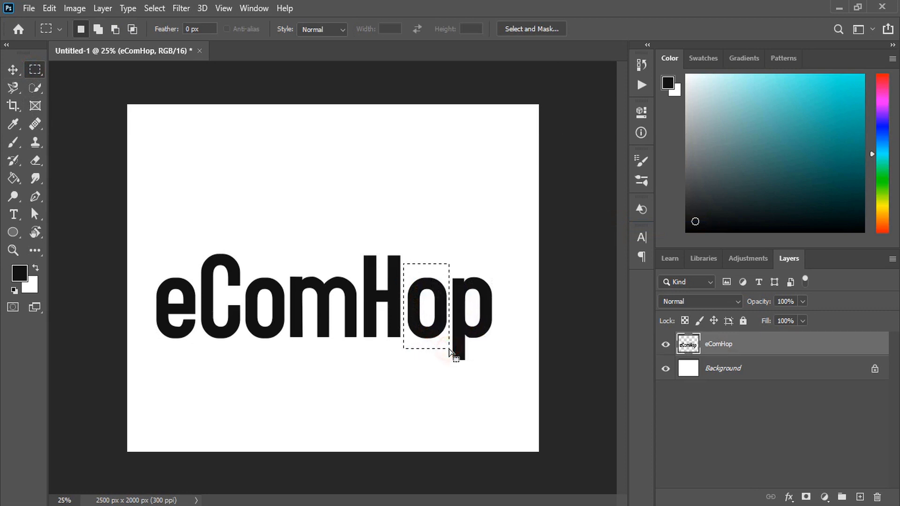
pyautogui.rightClick(450, 307)
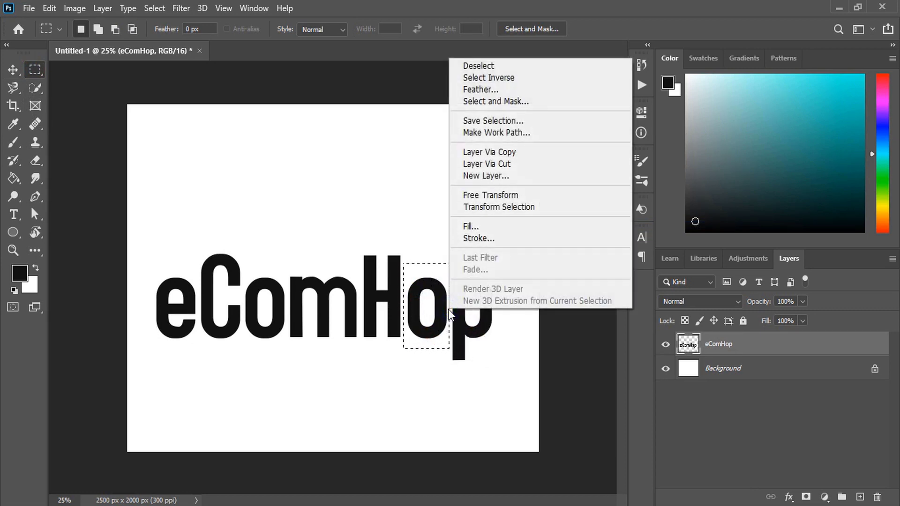
pyautogui.click(494, 164)
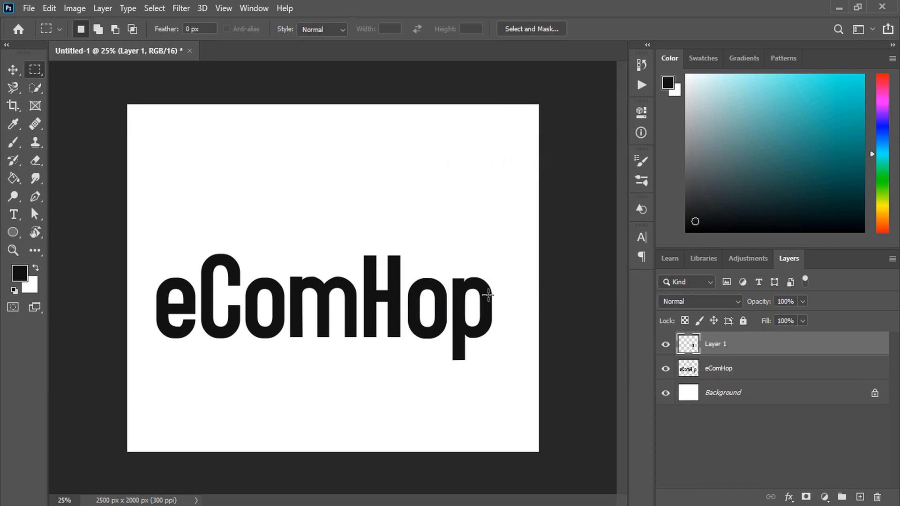
# Rotate the cut-out o by about 38 degrees and commit
pyautogui.click(13, 70)
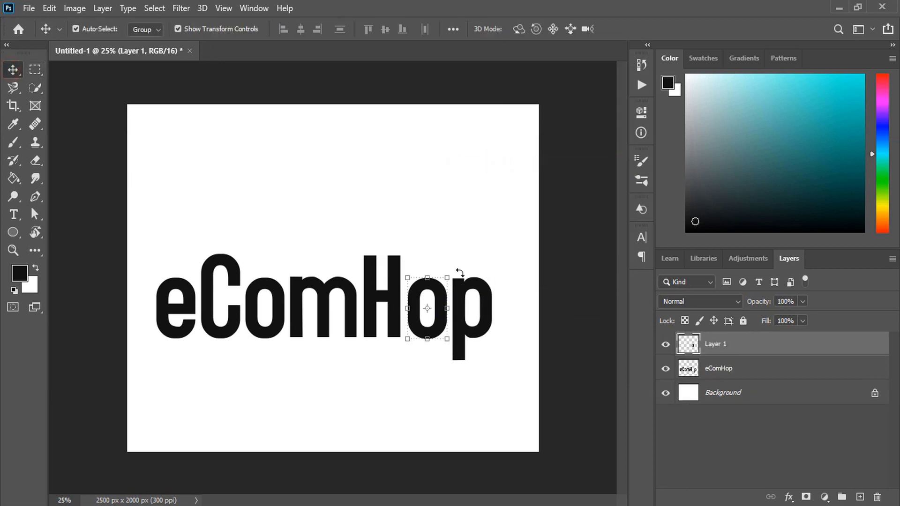
pyautogui.moveTo(457, 272); pyautogui.dragTo(485, 293)
pyautogui.click(652, 29)
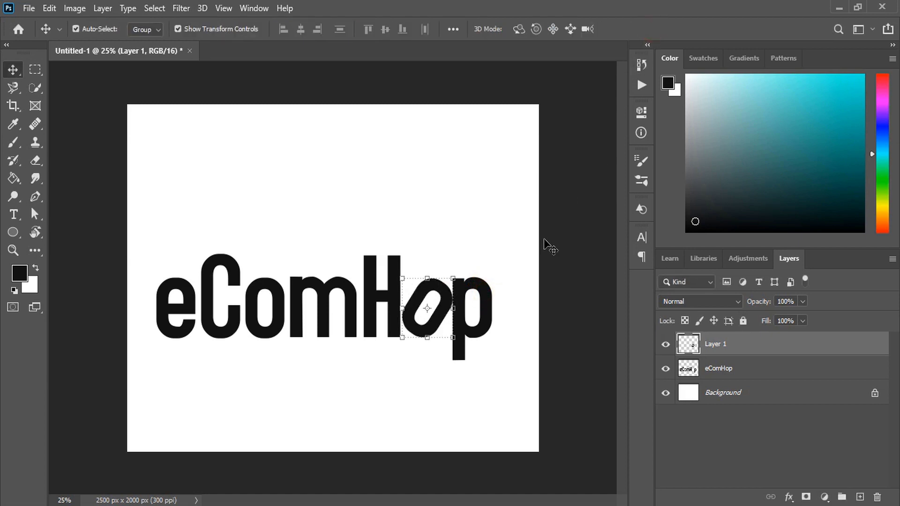
# Zoom in on 'Hop' and pen-draw a closed curved hook shape above the p
pyautogui.press('z')
pyautogui.moveTo(546, 245); pyautogui.dragTo(577, 246)
pyautogui.click(36, 196)
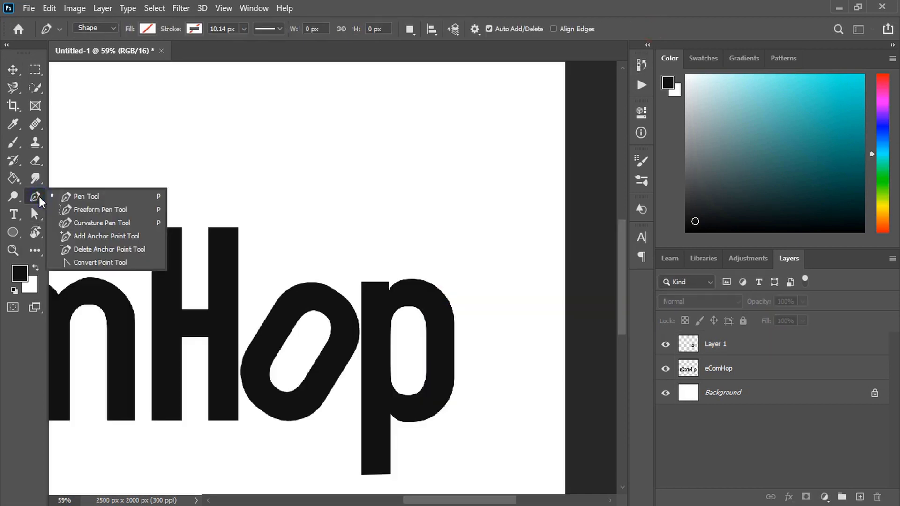
pyautogui.click(77, 196)
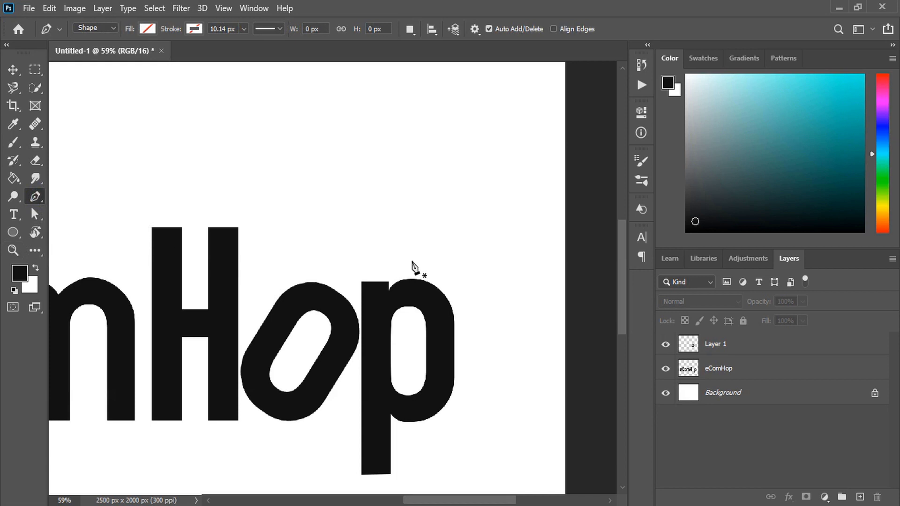
pyautogui.click(340, 168)
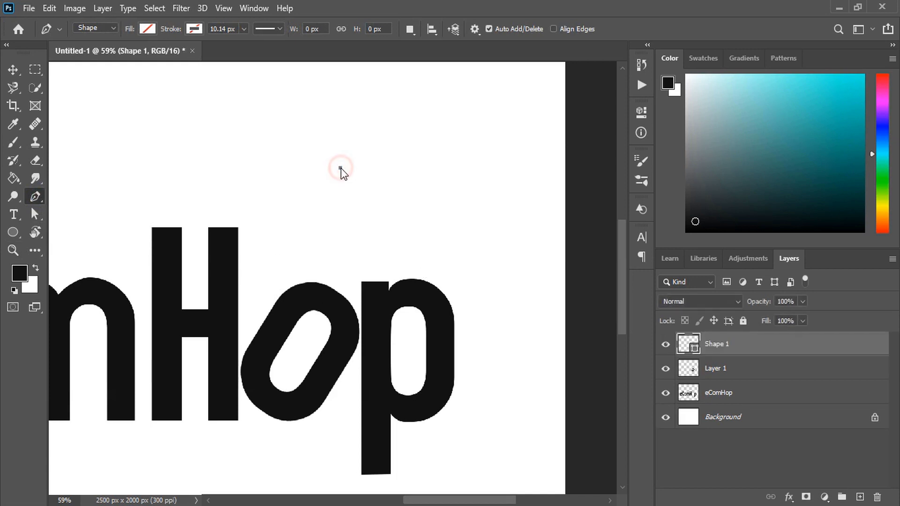
pyautogui.moveTo(417, 290); pyautogui.dragTo(441, 284)
pyautogui.click(474, 228)
pyautogui.moveTo(370, 191); pyautogui.dragTo(345, 131)
pyautogui.click(371, 179)
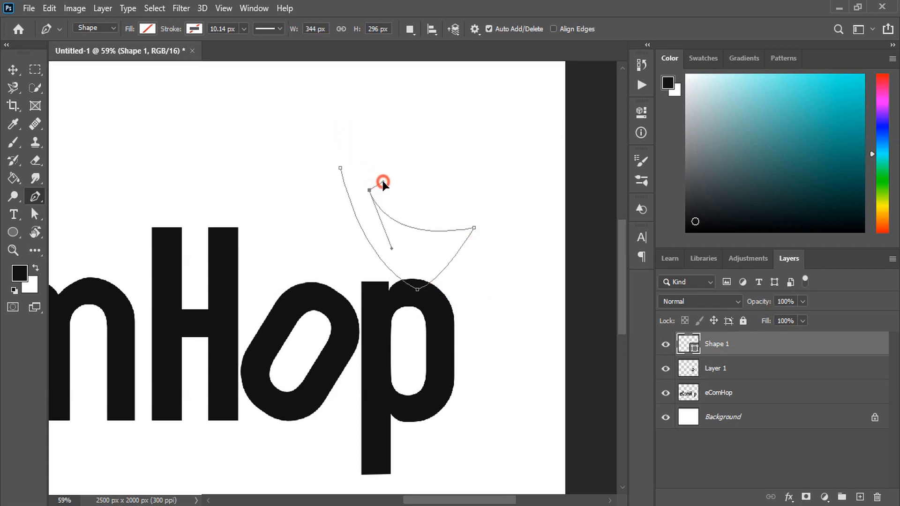
pyautogui.click(408, 198)
pyautogui.moveTo(480, 196); pyautogui.dragTo(502, 164)
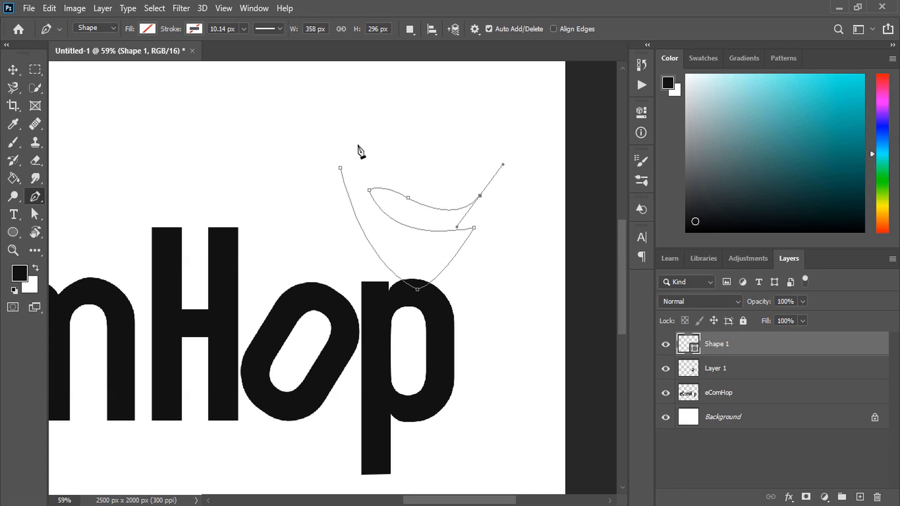
pyautogui.moveTo(340, 168); pyautogui.dragTo(298, 227)
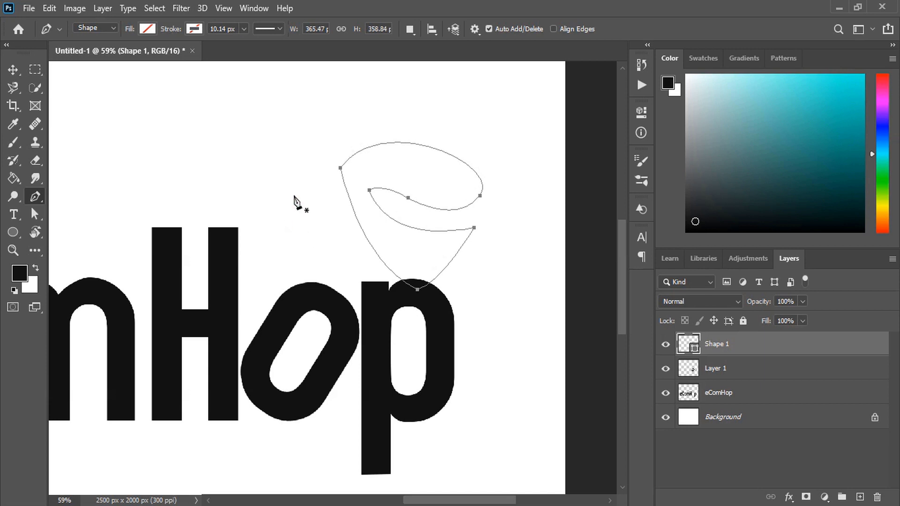
# Fill the new hook shape with grey from the recently used colours
pyautogui.click(148, 29)
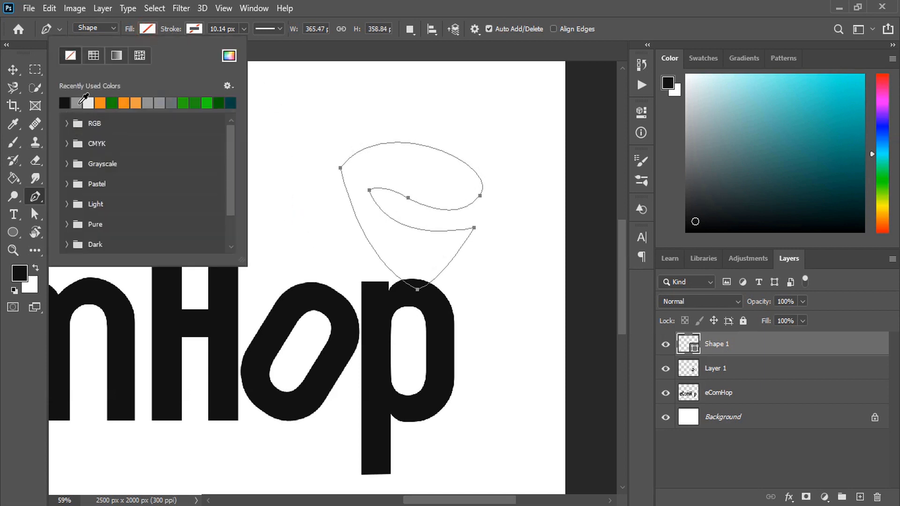
pyautogui.click(80, 103)
pyautogui.click(13, 70)
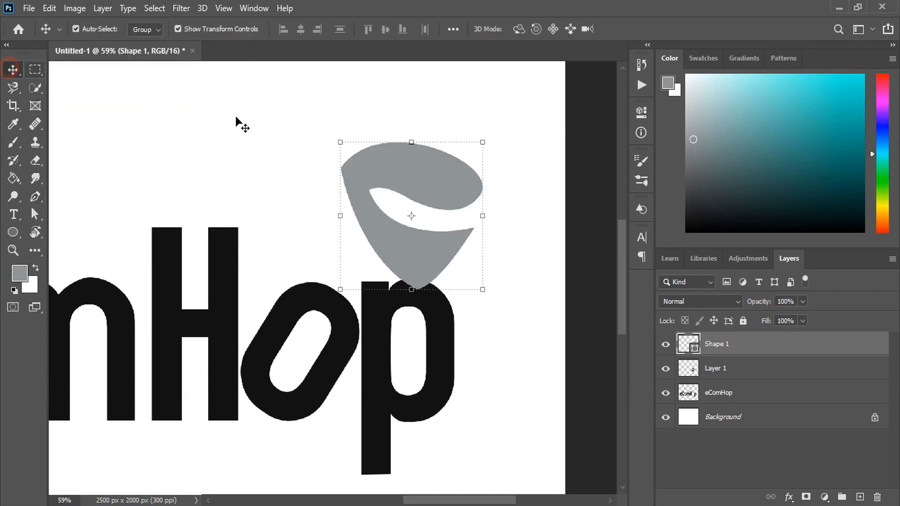
pyautogui.click(534, 232)
pyautogui.hotkey('ctrl', '1')
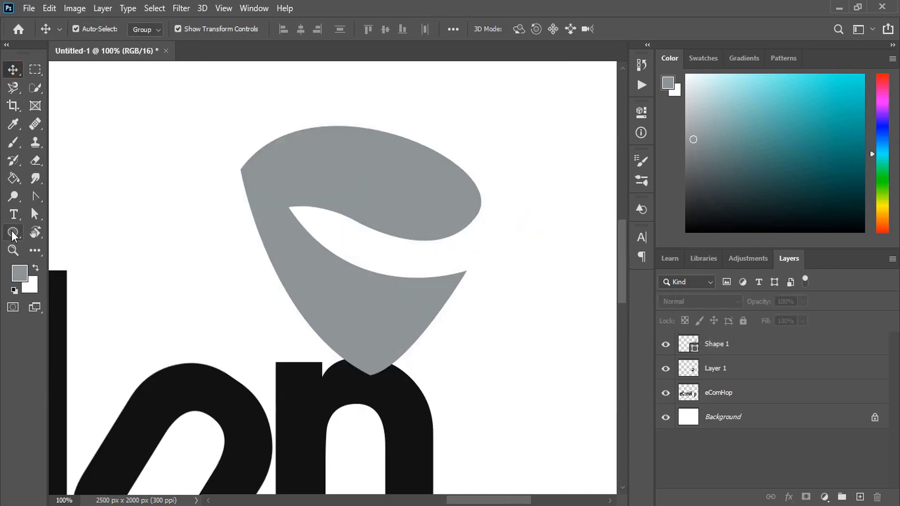
# Draw a 166 px circle over the hook's upper-left end and fill it black
pyautogui.click(13, 232)
pyautogui.click(61, 259)
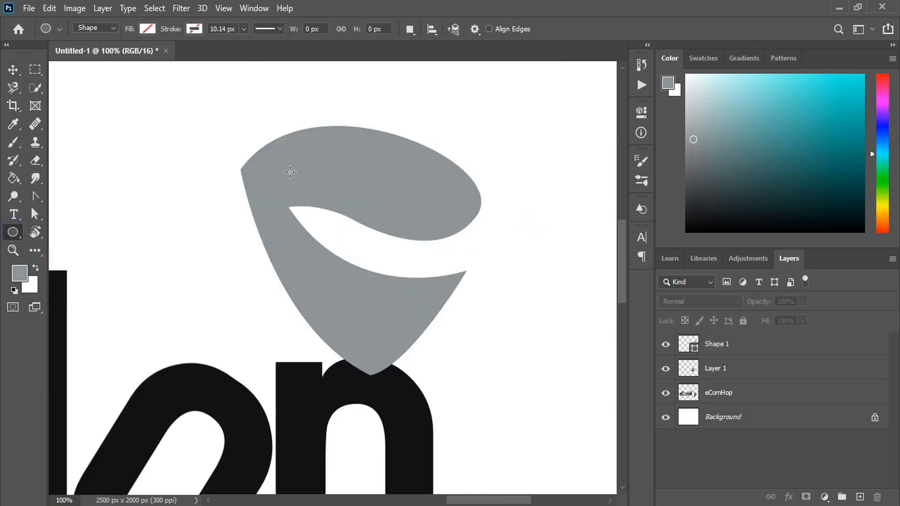
pyautogui.press('shift')
pyautogui.moveTo(227, 122); pyautogui.dragTo(342, 234)
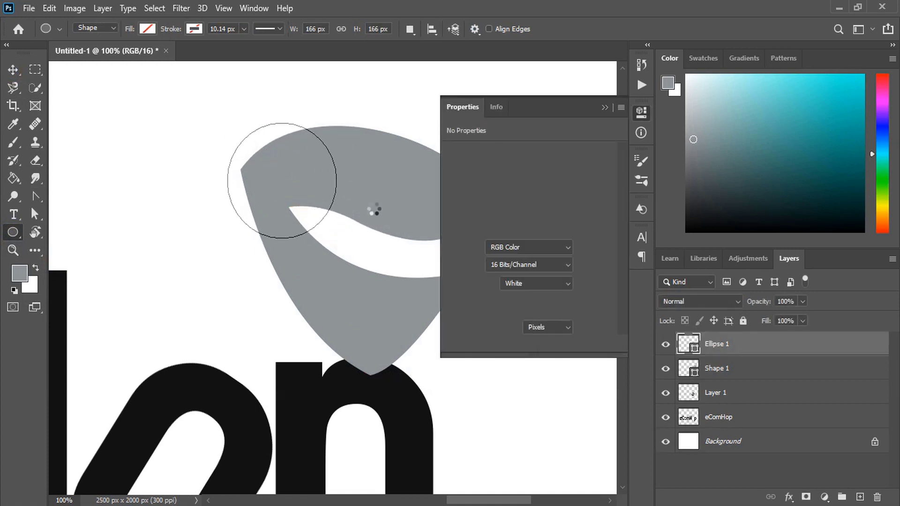
pyautogui.click(453, 217)
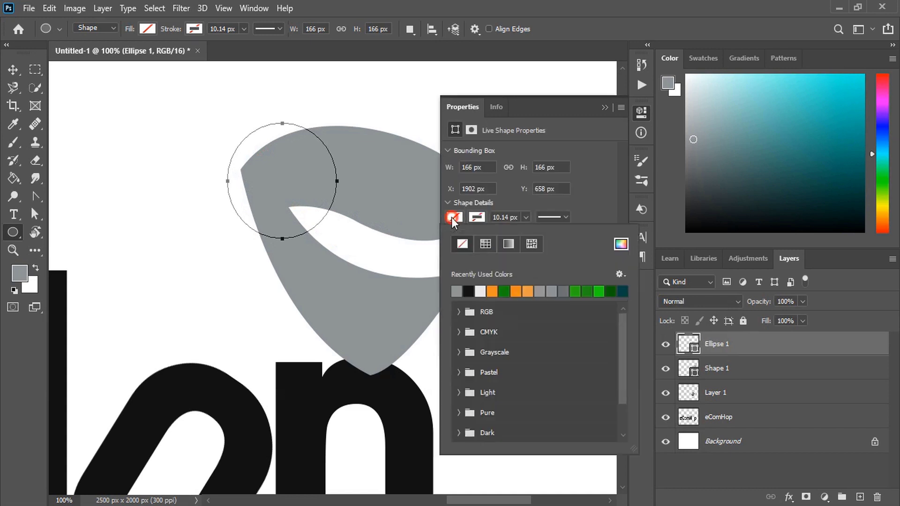
pyautogui.click(468, 291)
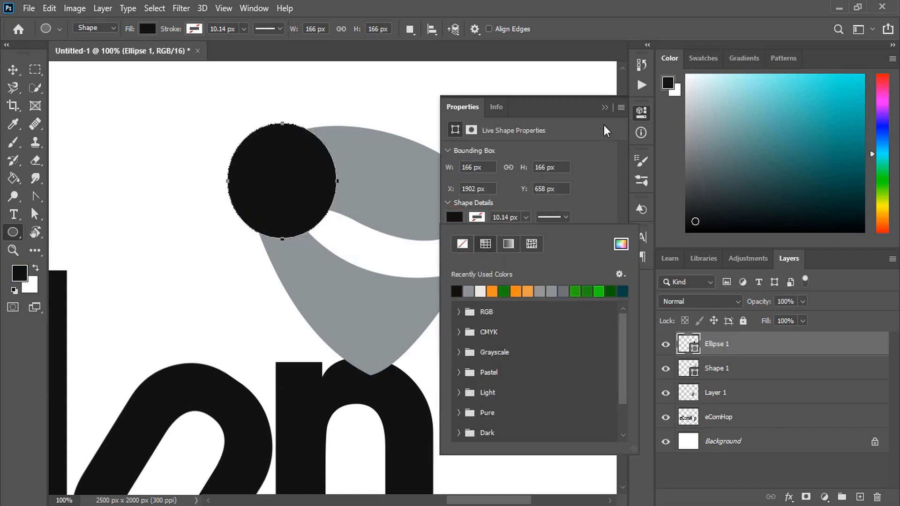
pyautogui.click(605, 108)
# Move the black circle up onto the top-left of the grey head
pyautogui.click(13, 69)
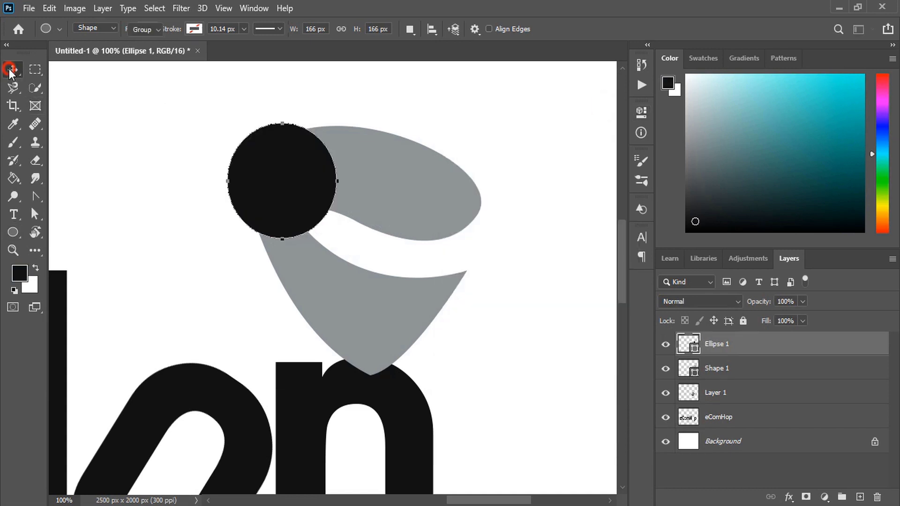
pyautogui.click(155, 219)
pyautogui.moveTo(281, 222); pyautogui.dragTo(275, 185)
pyautogui.click(419, 115)
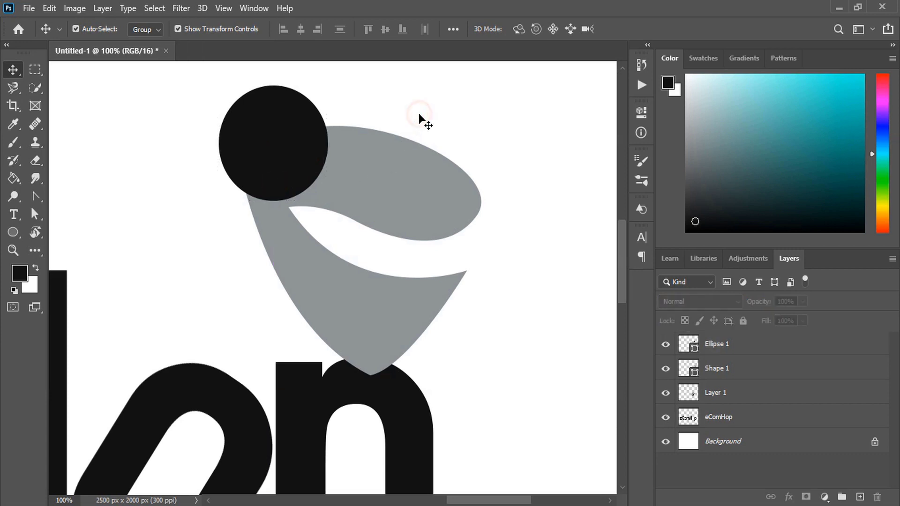
# Paste a copy of the black circle in place, fill it green and shrink it inside
pyautogui.click(273, 135)
pyautogui.click(49, 9)
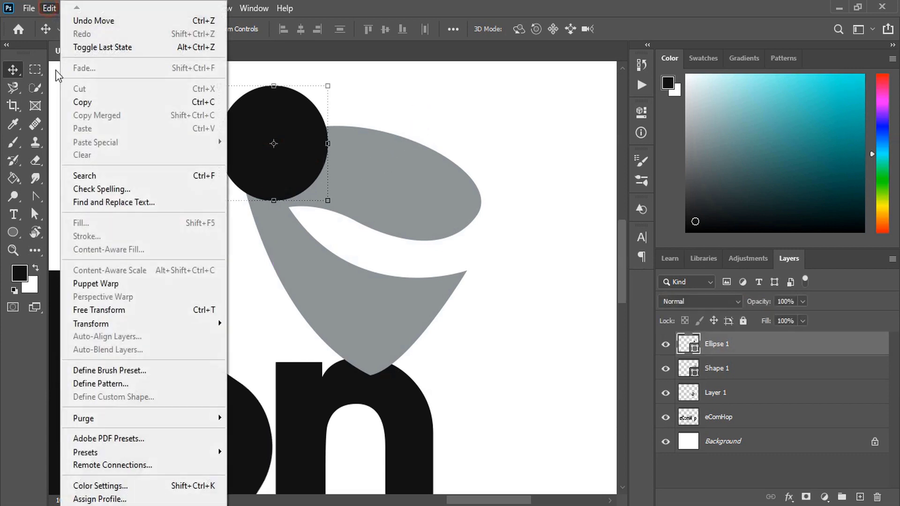
pyautogui.click(83, 102)
pyautogui.click(49, 8)
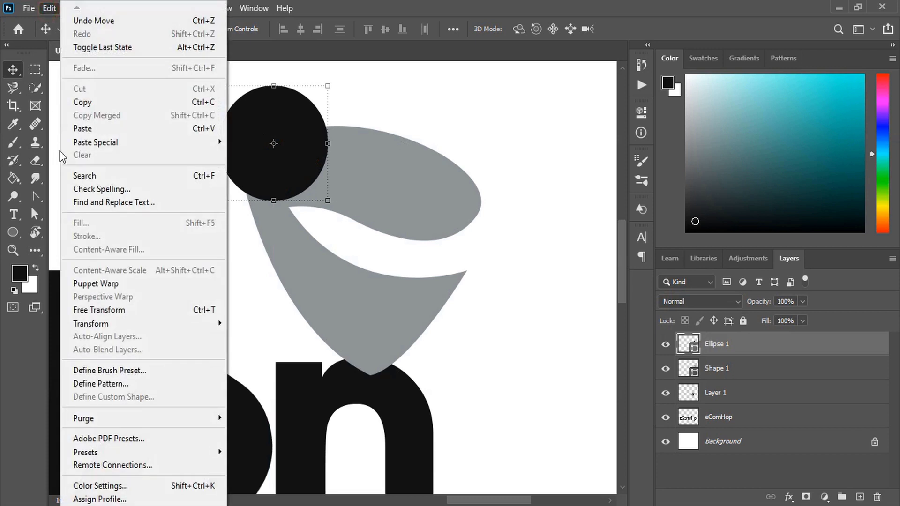
pyautogui.moveTo(111, 143)
pyautogui.click(257, 155)
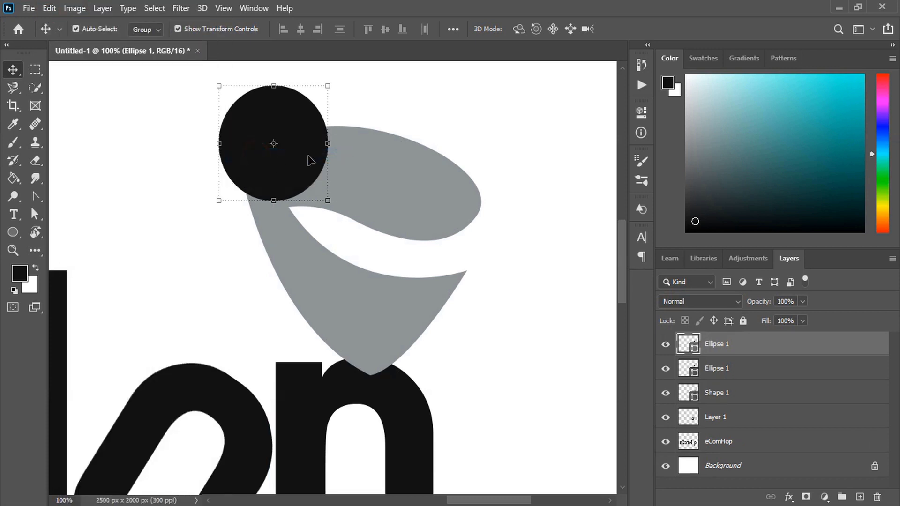
pyautogui.click(853, 157)
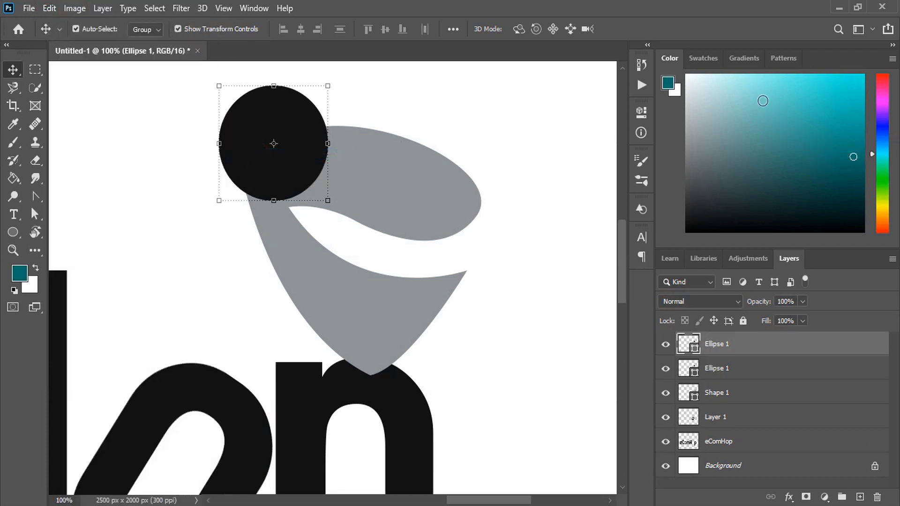
pyautogui.click(703, 58)
pyautogui.click(807, 81)
pyautogui.moveTo(327, 86); pyautogui.dragTo(324, 95)
pyautogui.click(650, 30)
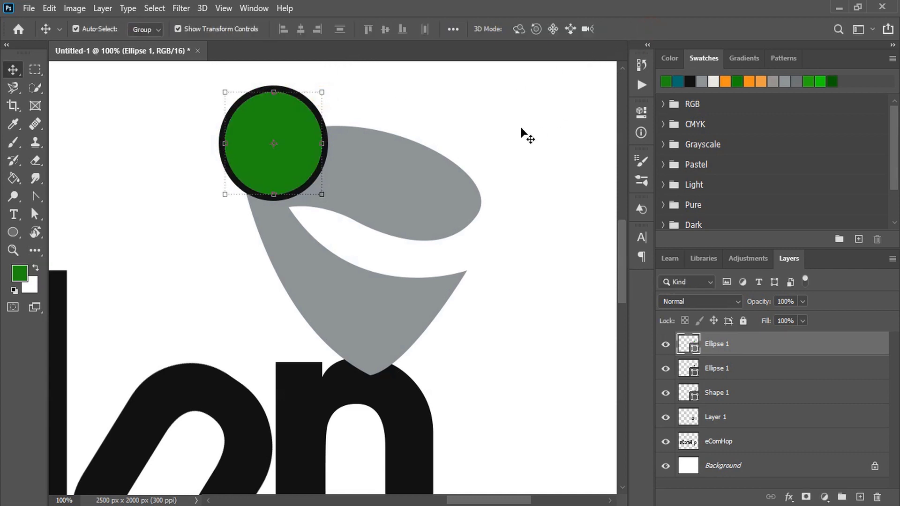
pyautogui.click(488, 136)
# Paste a copy of the green circle in place, fill it grey and scale it to 25%
pyautogui.click(277, 131)
pyautogui.click(49, 8)
pyautogui.click(86, 102)
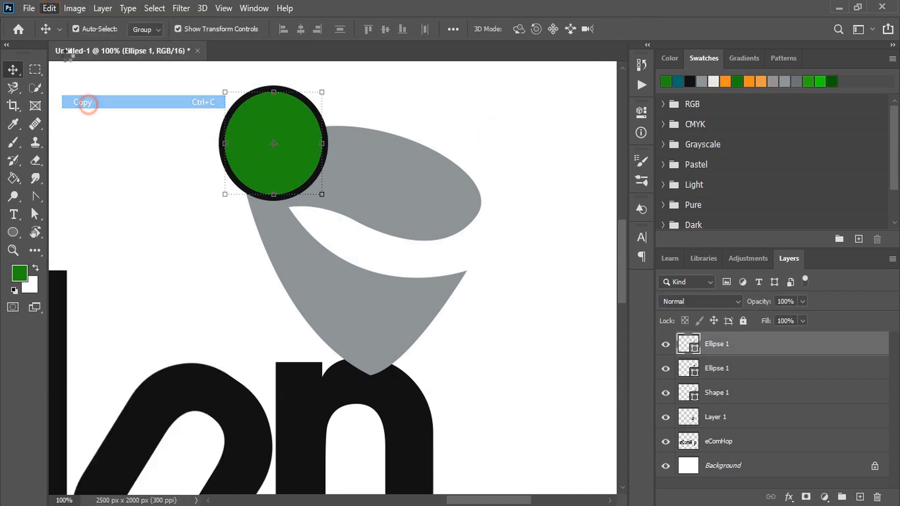
pyautogui.click(49, 8)
pyautogui.moveTo(180, 150)
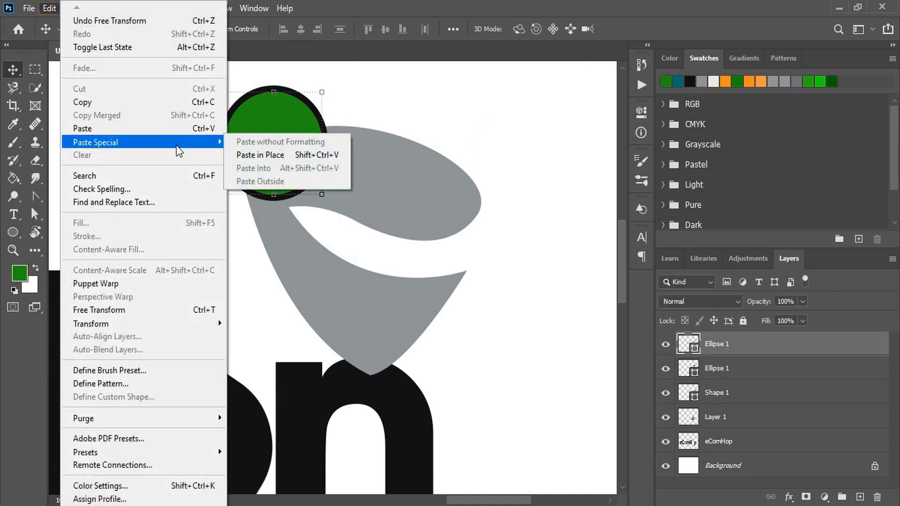
pyautogui.click(265, 154)
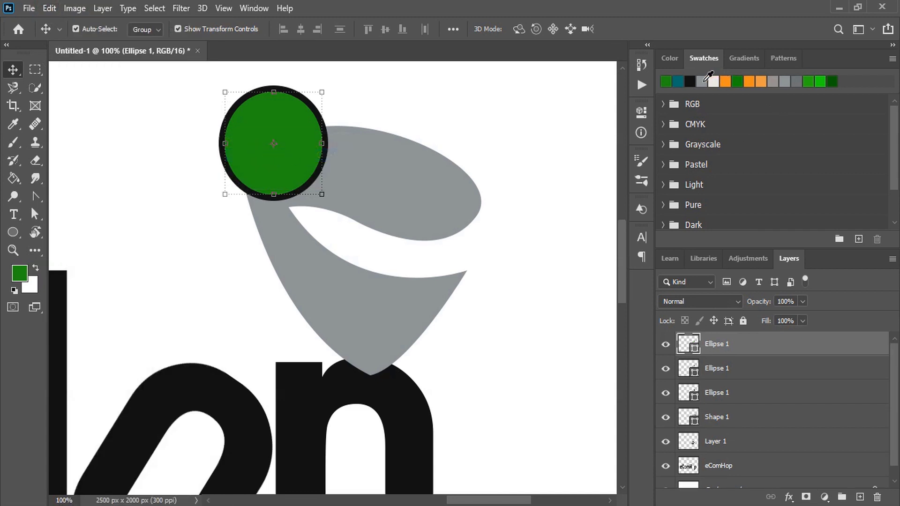
pyautogui.click(700, 82)
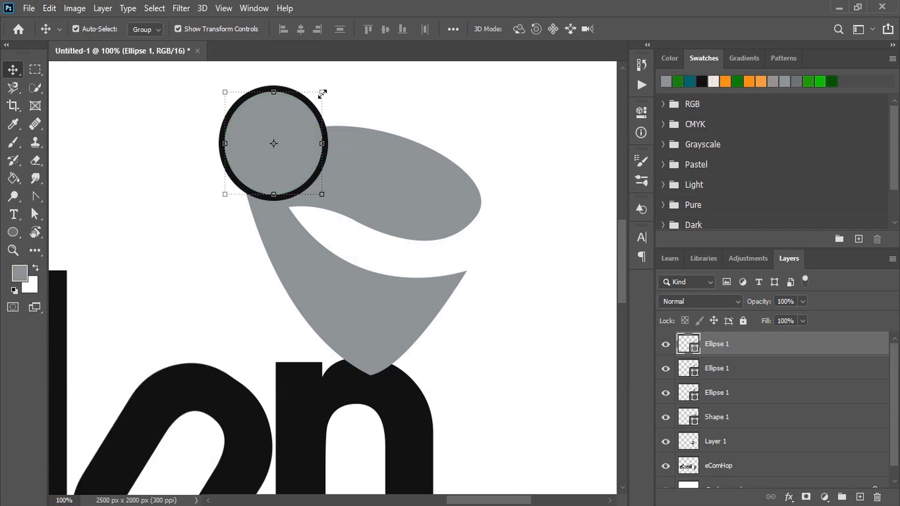
pyautogui.moveTo(322, 94); pyautogui.dragTo(293, 140)
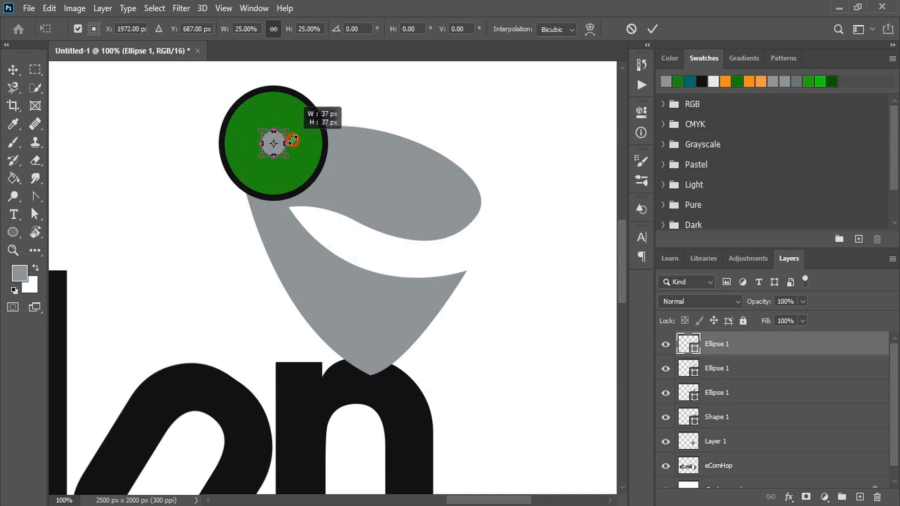
pyautogui.moveTo(292, 140); pyautogui.dragTo(293, 140)
pyautogui.click(651, 29)
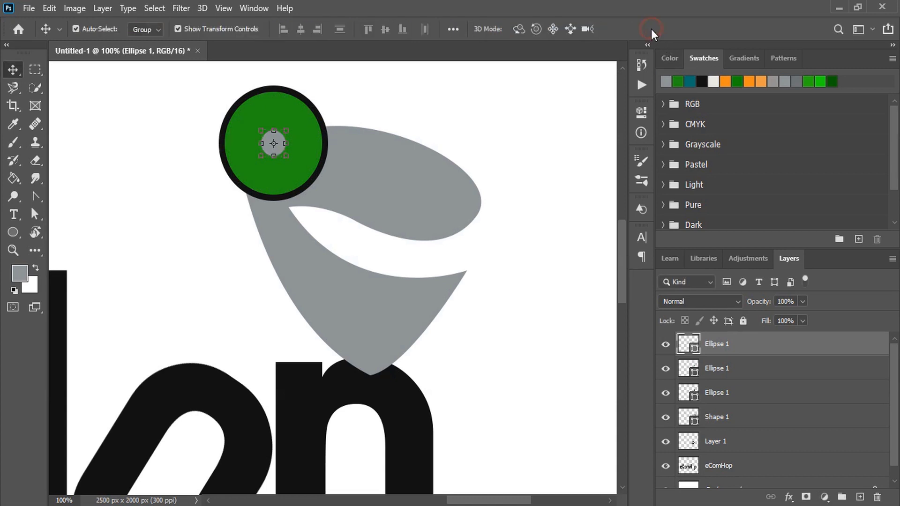
pyautogui.click(417, 124)
# Duplicate the small grey circle, make the copy black, nudge it up and shrink it to about 67%
pyautogui.hotkey('ctrl', '+')
pyautogui.click(215, 241)
pyautogui.moveTo(215, 242); pyautogui.dragTo(212, 204)
pyautogui.click(700, 81)
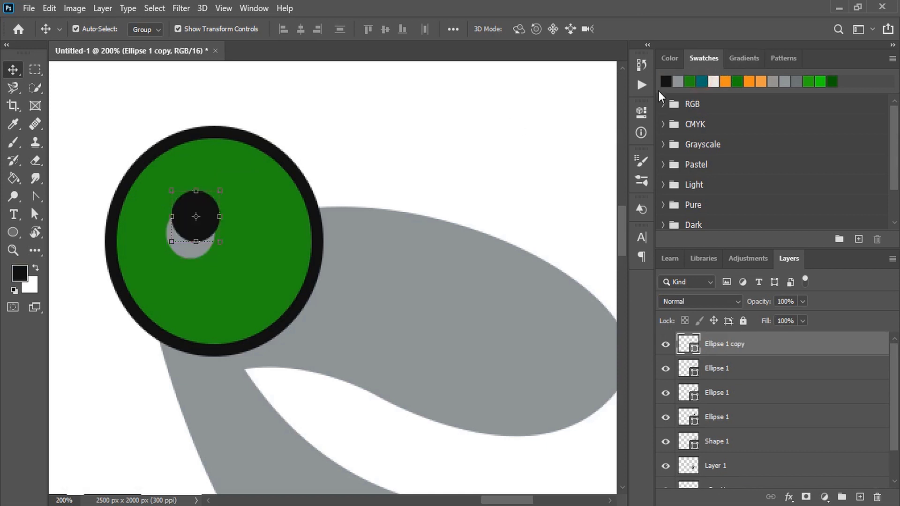
pyautogui.moveTo(211, 224); pyautogui.dragTo(211, 216)
pyautogui.moveTo(221, 186); pyautogui.dragTo(204, 197)
pyautogui.click(648, 29)
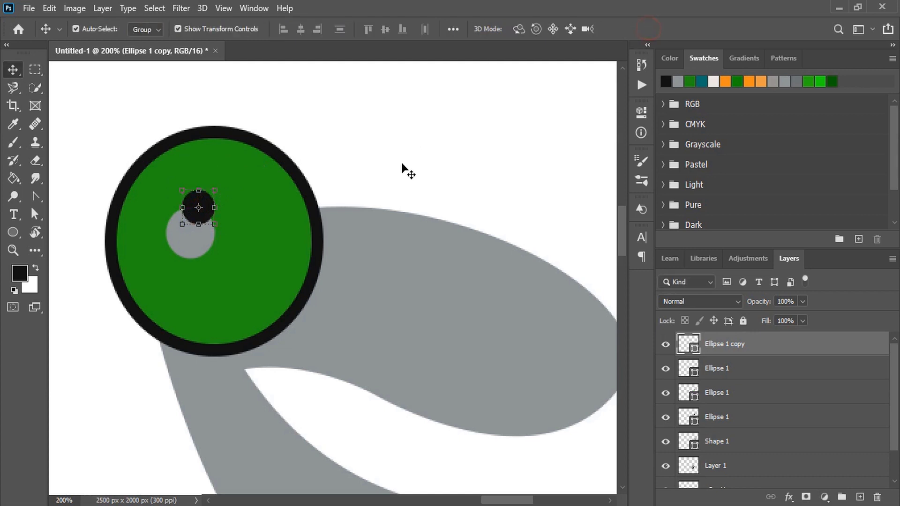
pyautogui.click(401, 164)
# Combine the green circle with the head shape using Subtract Front Shape
pyautogui.click(259, 182)
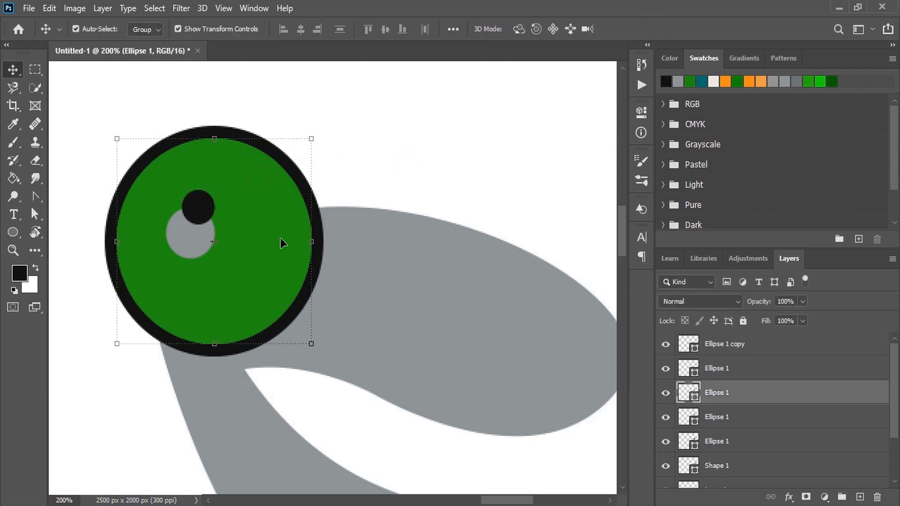
pyautogui.click(385, 252)
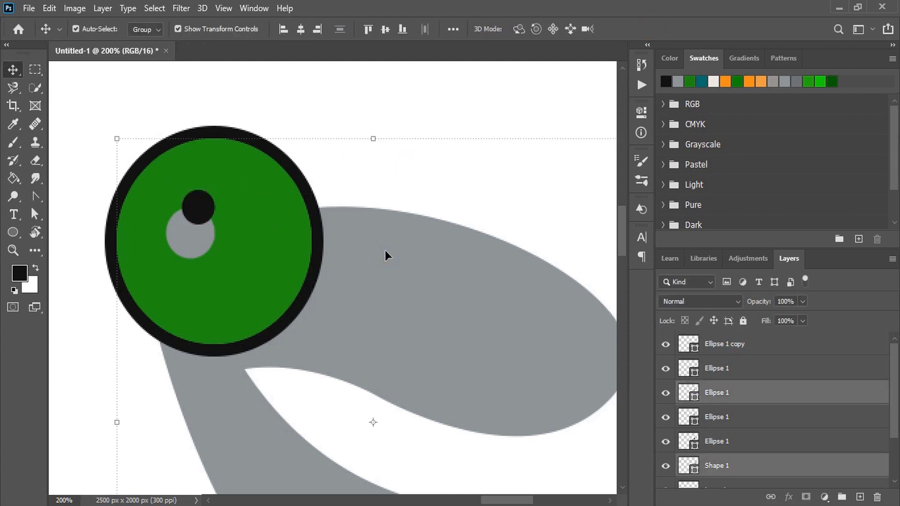
pyautogui.click(80, 11)
pyautogui.moveTo(102, 8)
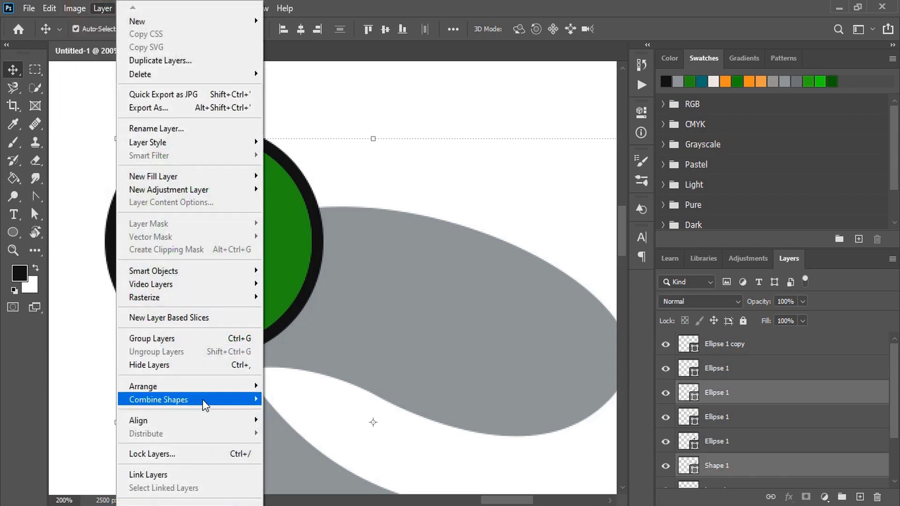
pyautogui.moveTo(251, 407)
pyautogui.click(327, 413)
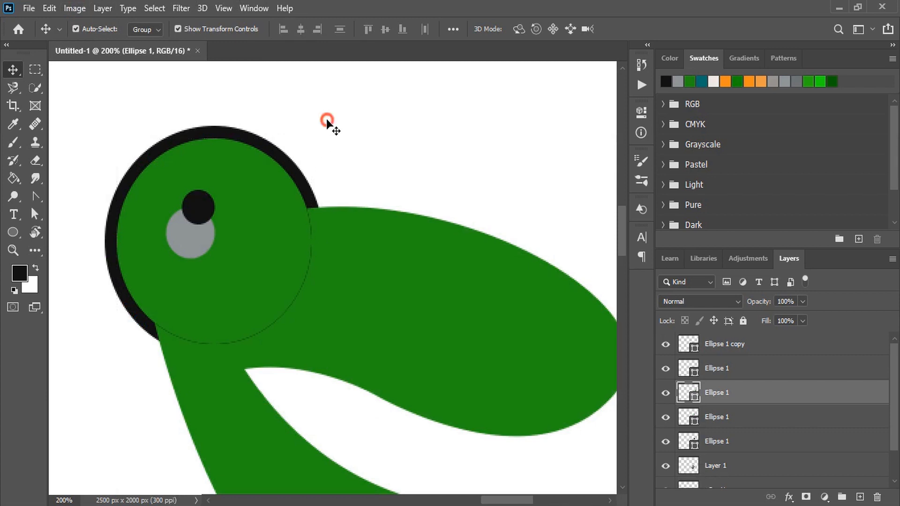
pyautogui.click(326, 120)
# Subtract the green circle from the black circle to hollow the eye into a green ring
pyautogui.click(271, 201)
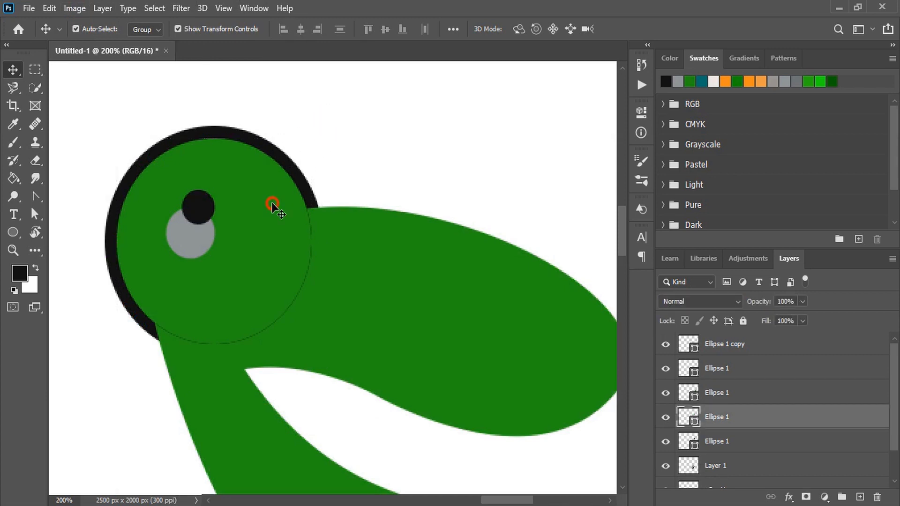
pyautogui.keyDown('shift'); pyautogui.click(274, 156); pyautogui.keyUp('shift')
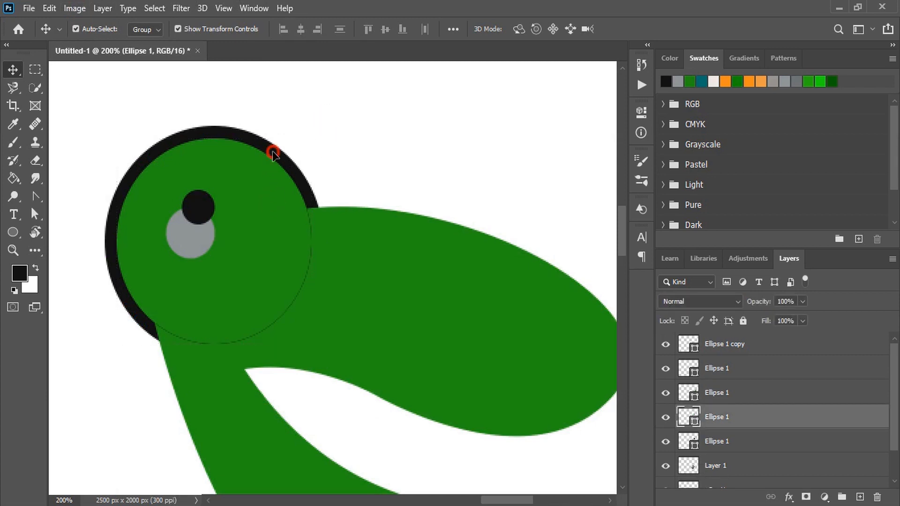
pyautogui.click(100, 8)
pyautogui.moveTo(210, 397)
pyautogui.click(283, 412)
pyautogui.click(384, 177)
# Subtract the small black circle from the grey circle to form the pupil, then zoom to 100%
pyautogui.click(198, 205)
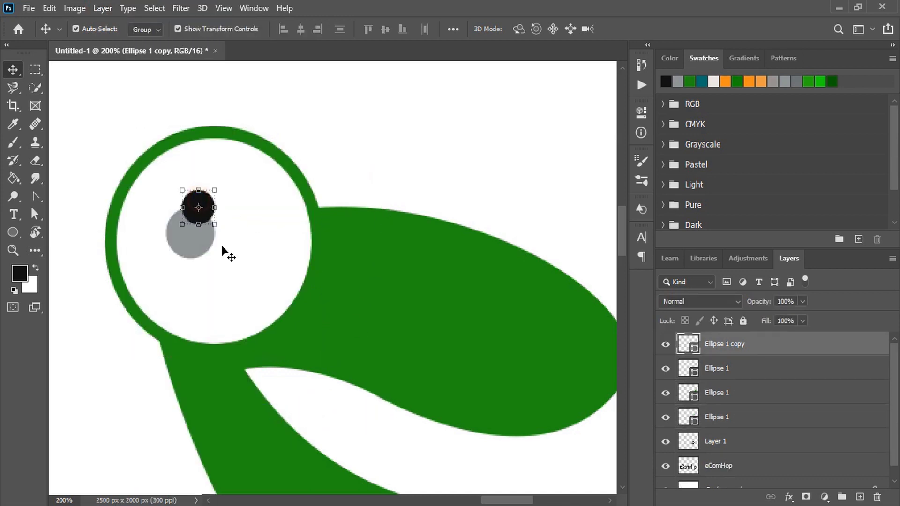
pyautogui.keyDown('shift'); pyautogui.click(183, 245); pyautogui.keyUp('shift')
pyautogui.click(102, 8)
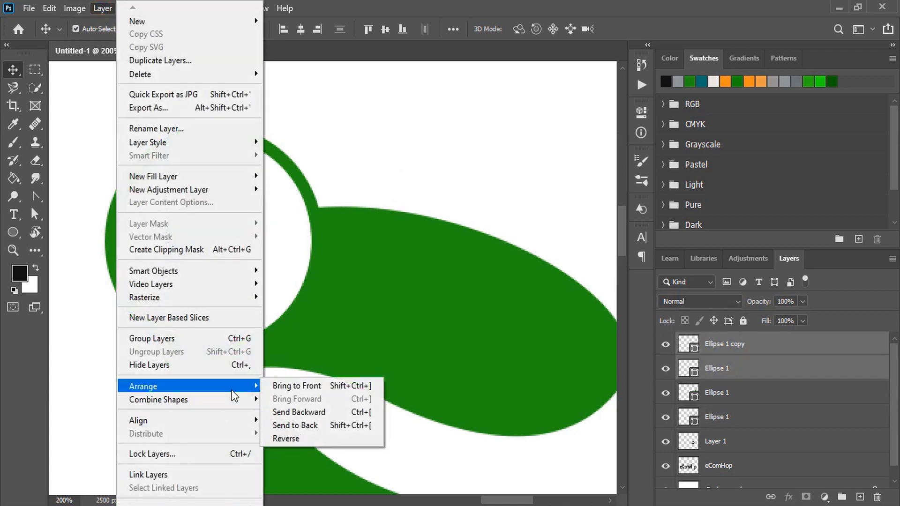
pyautogui.moveTo(232, 403)
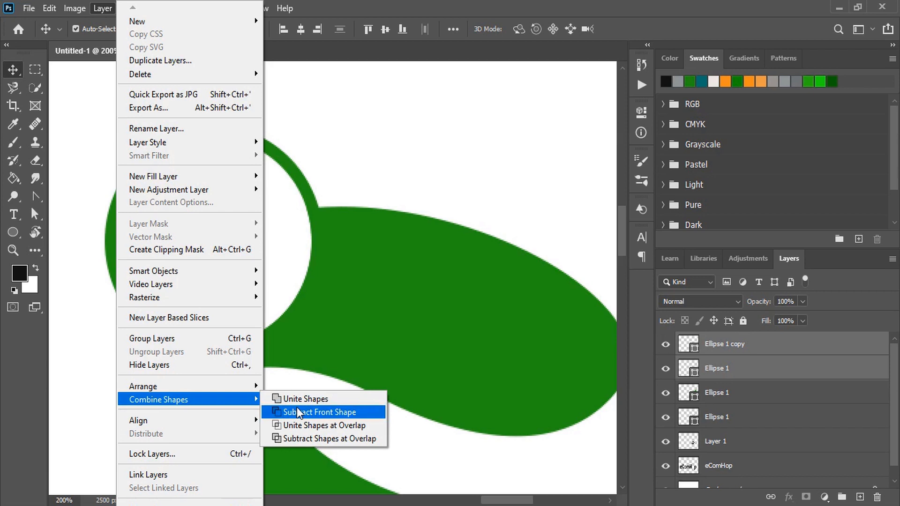
pyautogui.click(297, 412)
pyautogui.click(390, 158)
pyautogui.hotkey('ctrl', '-')
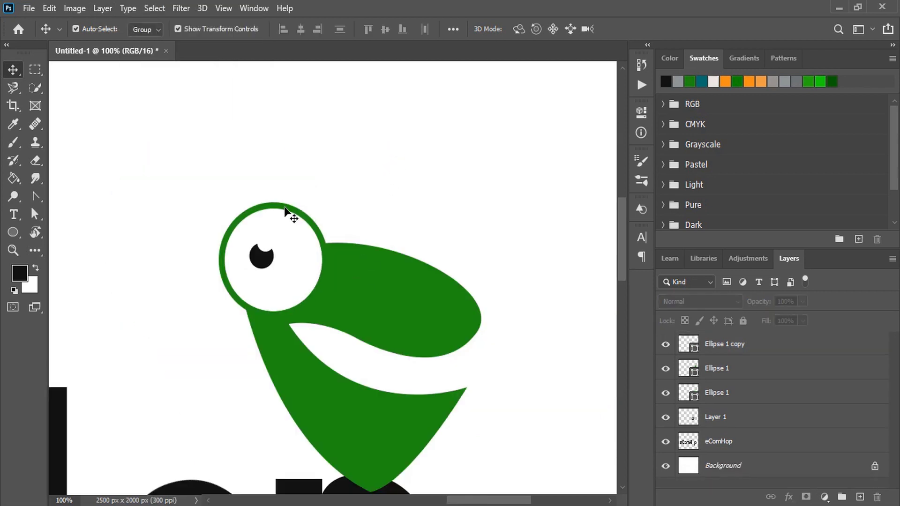
# Duplicate the eye ring and pupil to the right, resizing and placing the copy on the head
pyautogui.click(287, 213)
pyautogui.keyDown('shift'); pyautogui.click(263, 258); pyautogui.keyUp('shift')
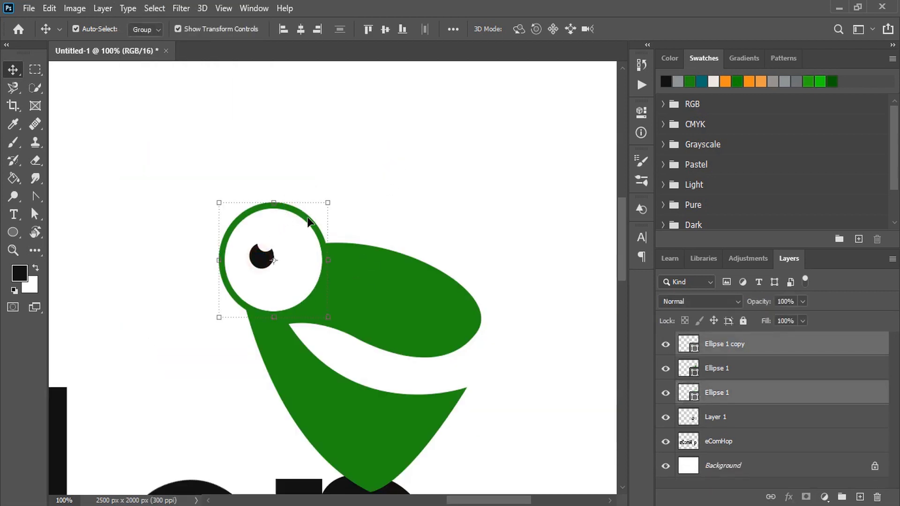
pyautogui.moveTo(306, 217); pyautogui.dragTo(396, 204)
pyautogui.hotkey('ctrl', 't')
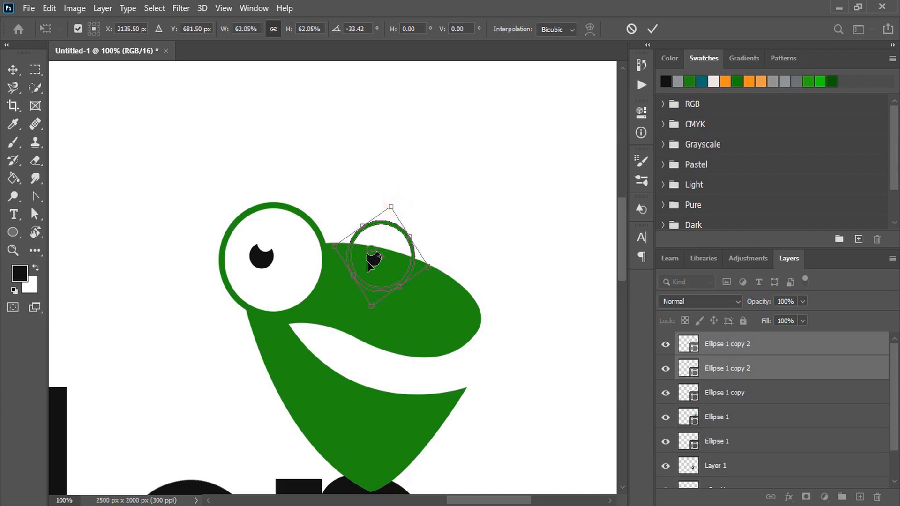
pyautogui.moveTo(373, 263); pyautogui.dragTo(360, 244)
pyautogui.press('Return')
# Subtract the copied eye ring from the frog's body to leave an eye-shaped cut-out
pyautogui.click(394, 219)
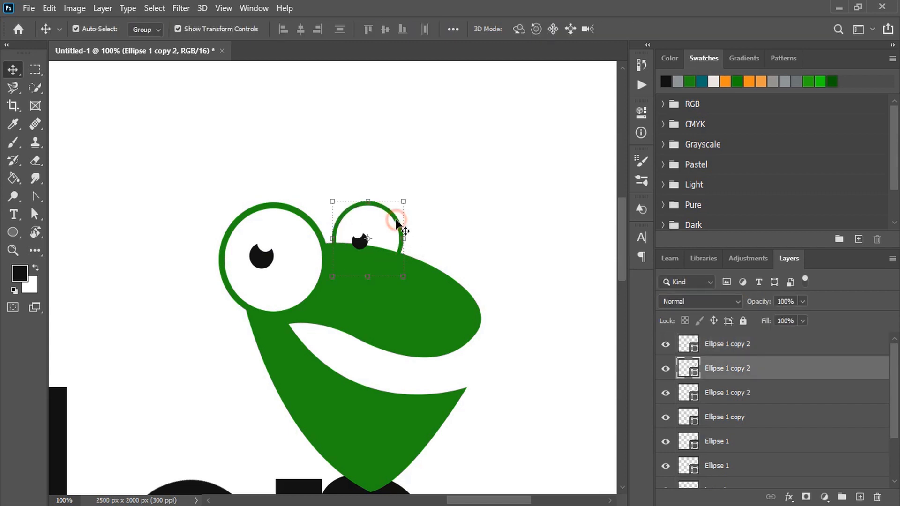
pyautogui.keyDown('shift'); pyautogui.click(429, 300); pyautogui.keyUp('shift')
pyautogui.click(102, 8)
pyautogui.moveTo(198, 398)
pyautogui.click(299, 412)
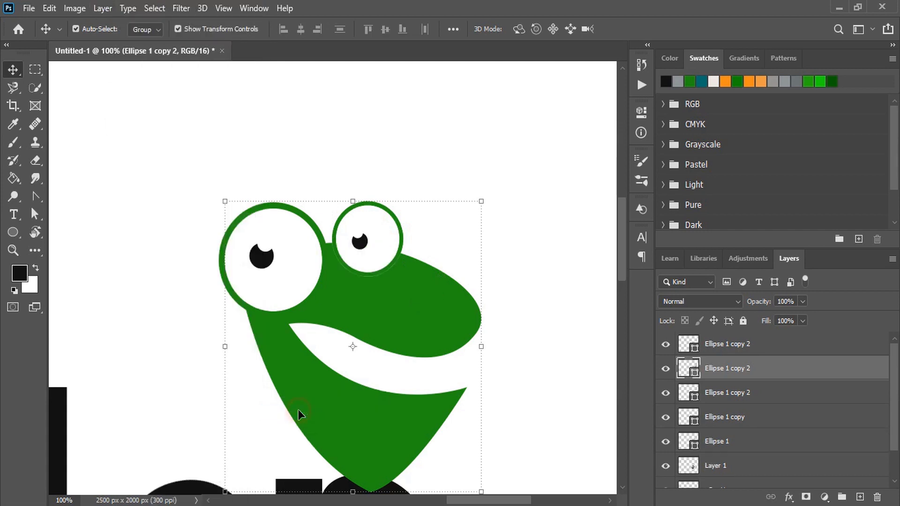
# Nudge the right eye up slightly and shrink it to about 90%
pyautogui.click(470, 160)
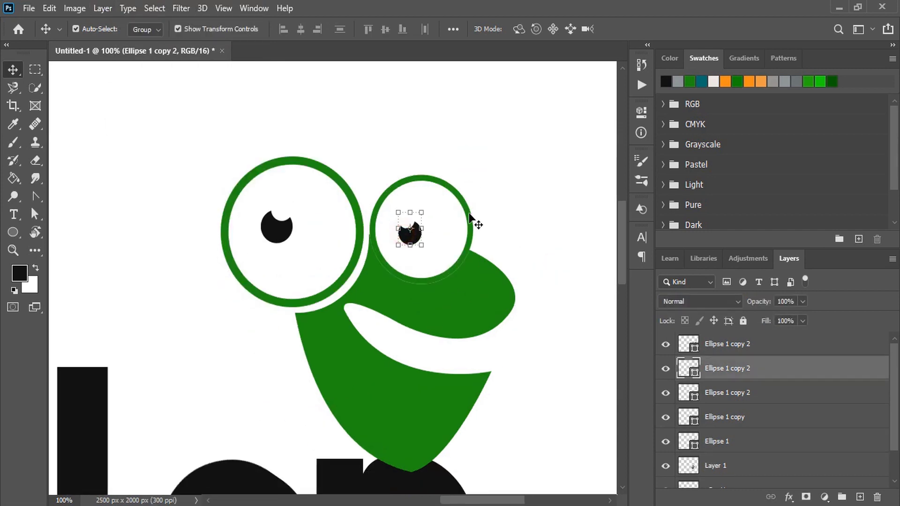
pyautogui.keyDown('shift'); pyautogui.click(469, 214); pyautogui.keyUp('shift')
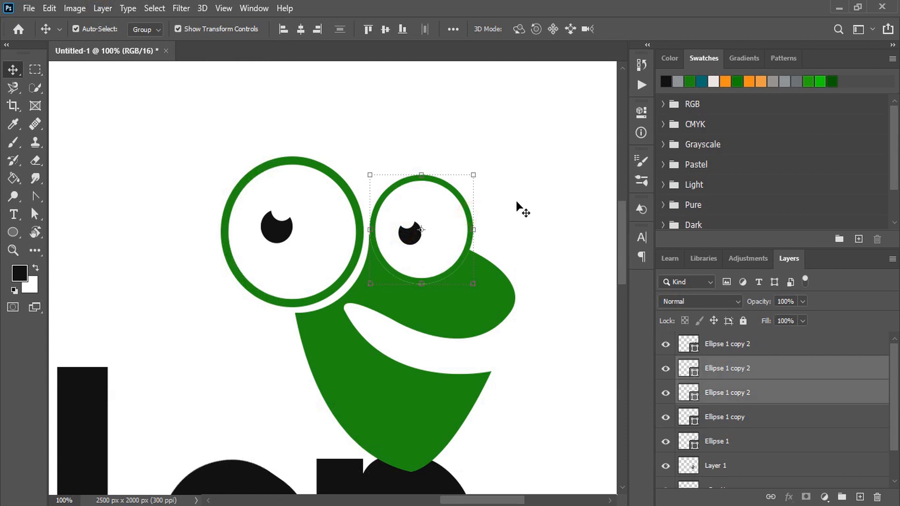
pyautogui.press('Up')
pyautogui.press('Up')
pyautogui.press('Up')
pyautogui.press('Up')
pyautogui.press('Up')
pyautogui.press('Up')
pyautogui.press('Up')
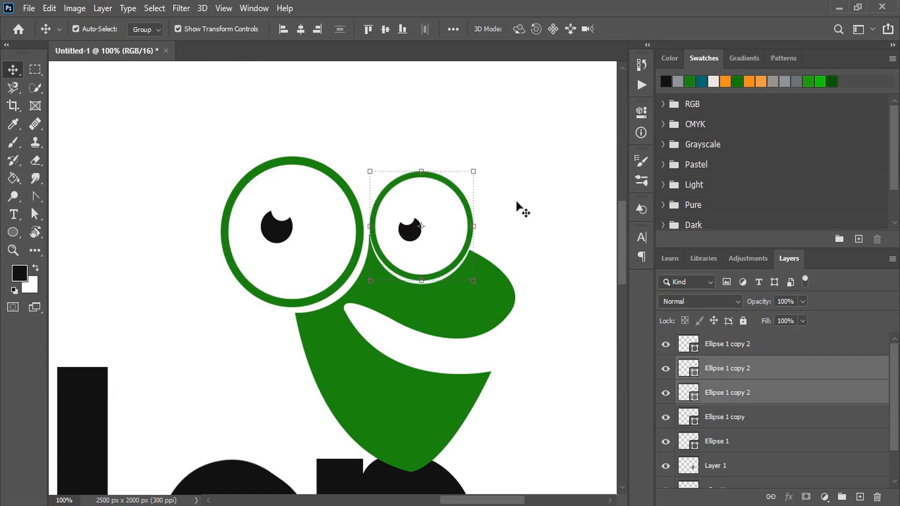
pyautogui.moveTo(422, 171); pyautogui.dragTo(423, 174)
pyautogui.click(654, 29)
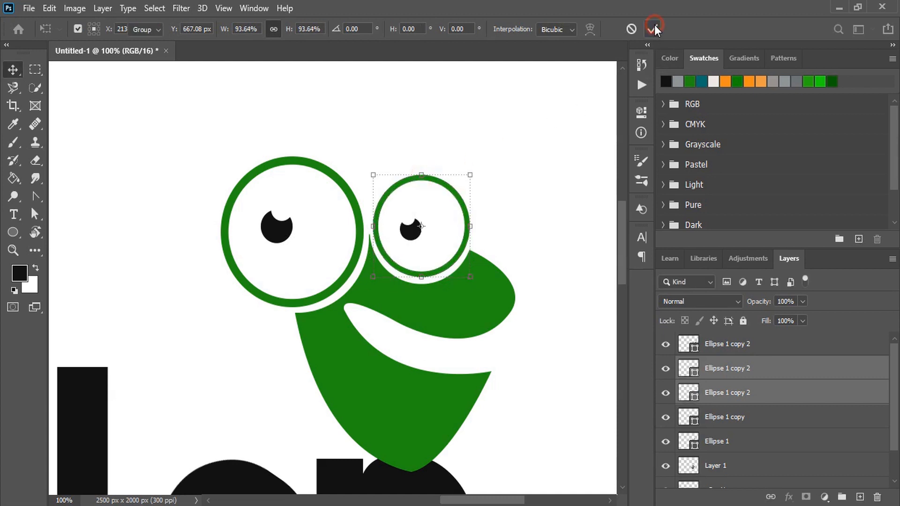
# Pen-draw a webbed leg shape below the frog's body and fill it green
pyautogui.click(530, 248)
pyautogui.scroll(-5, 527, 286)
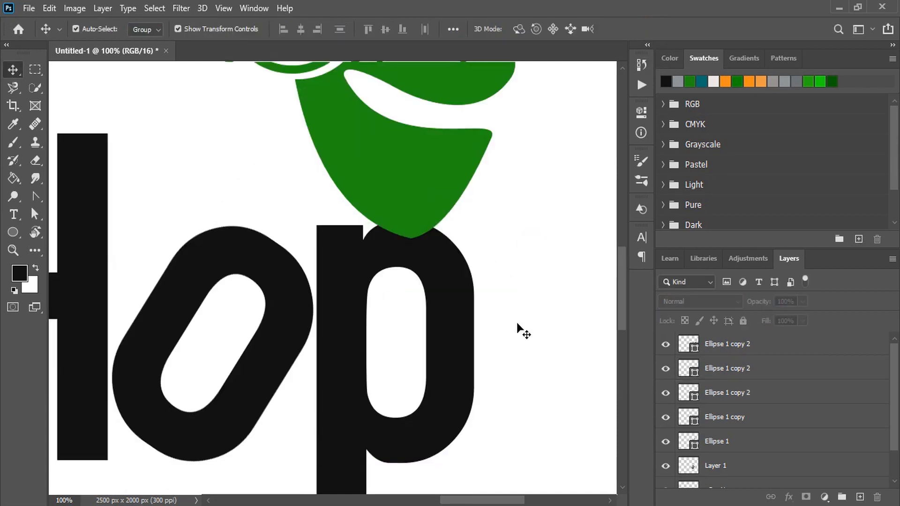
pyautogui.rightClick(35, 199)
pyautogui.click(72, 195)
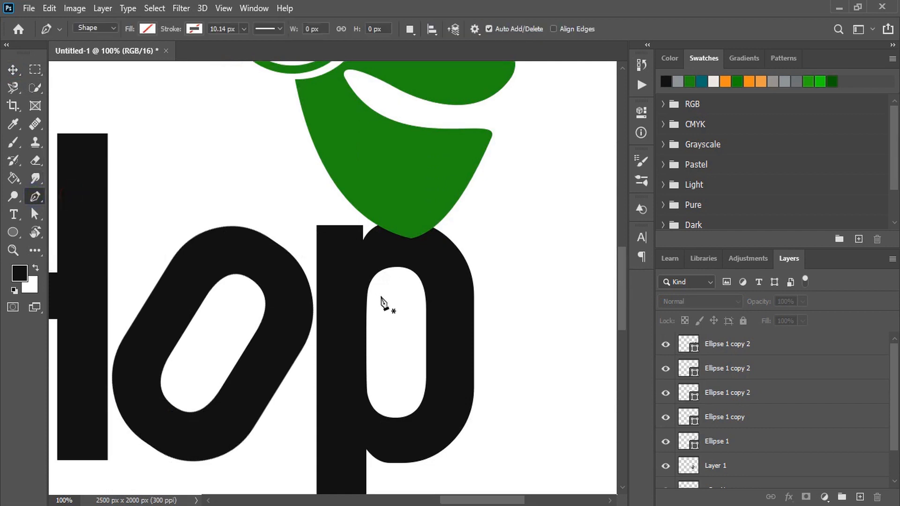
pyautogui.click(384, 228)
pyautogui.moveTo(307, 196); pyautogui.dragTo(261, 227)
pyautogui.moveTo(365, 242); pyautogui.dragTo(404, 240)
pyautogui.click(355, 258)
pyautogui.scroll(3, 471, 281)
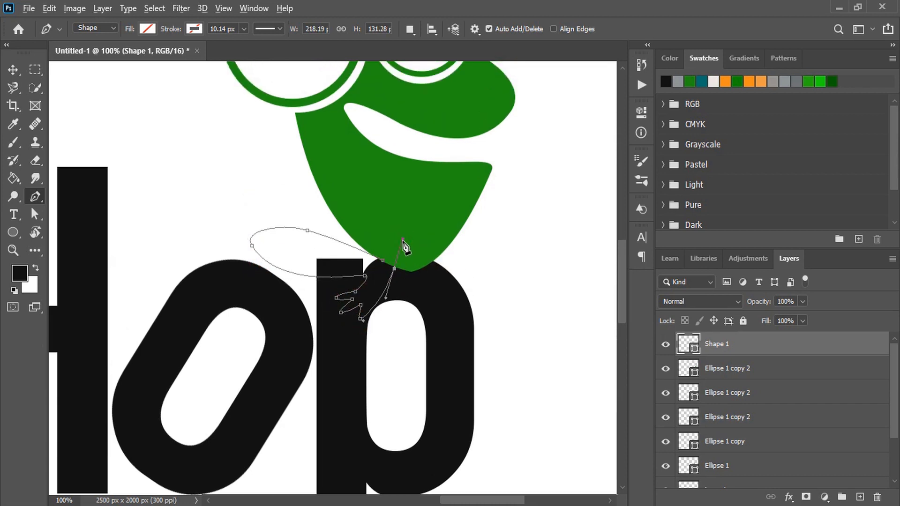
pyautogui.click(148, 30)
pyautogui.click(89, 102)
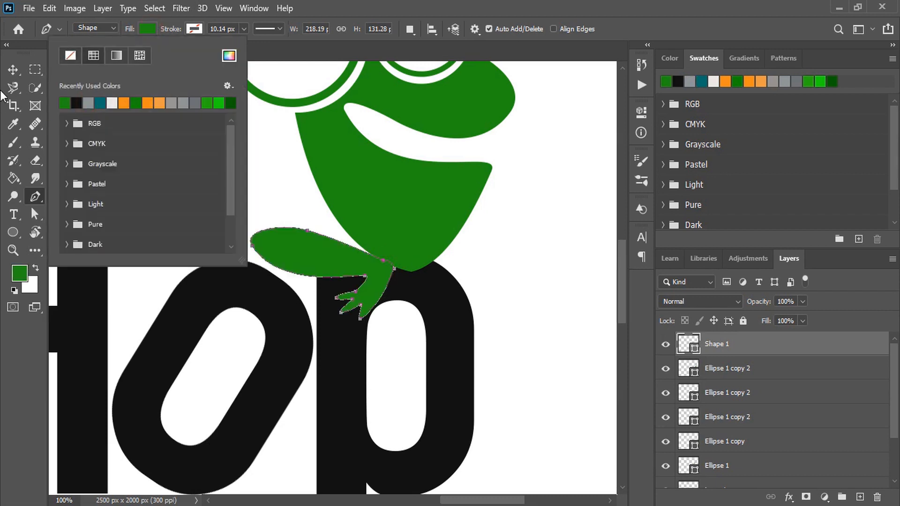
# Rotate the leg about 7 degrees, shift it up slightly and commit
pyautogui.click(11, 70)
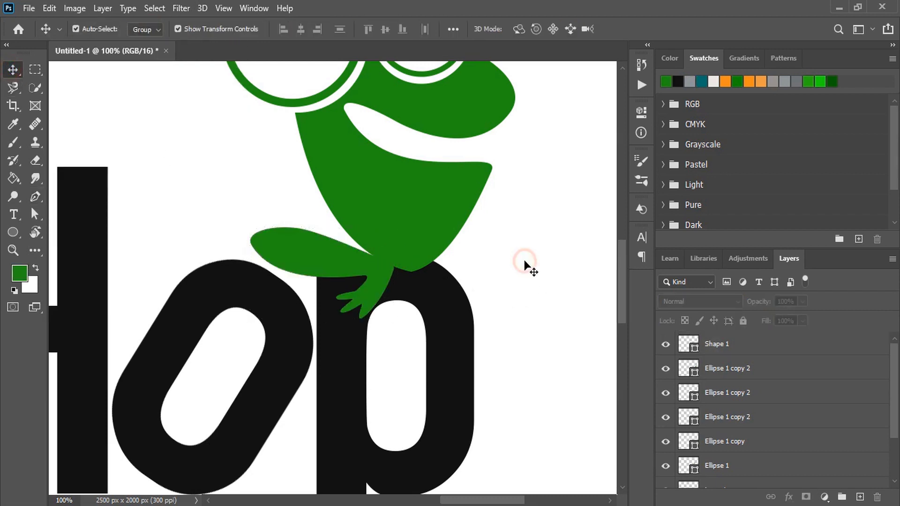
pyautogui.moveTo(407, 225); pyautogui.dragTo(416, 234)
pyautogui.moveTo(364, 269); pyautogui.dragTo(365, 260)
pyautogui.click(652, 29)
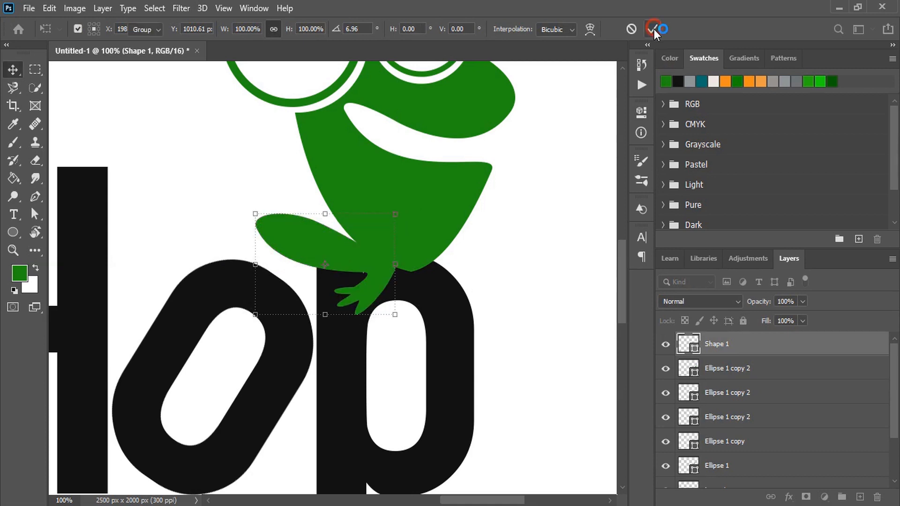
# Copy the green leg shape and paste a duplicate in place
pyautogui.click(499, 260)
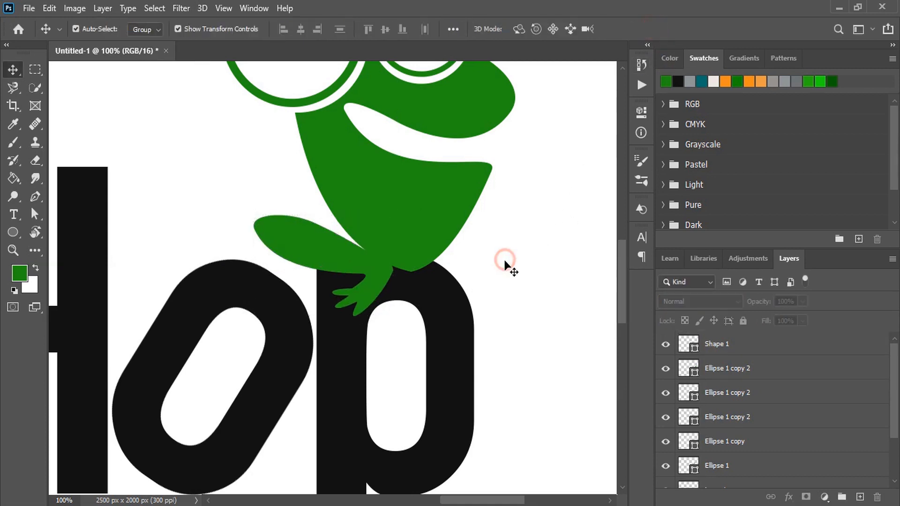
pyautogui.click(342, 251)
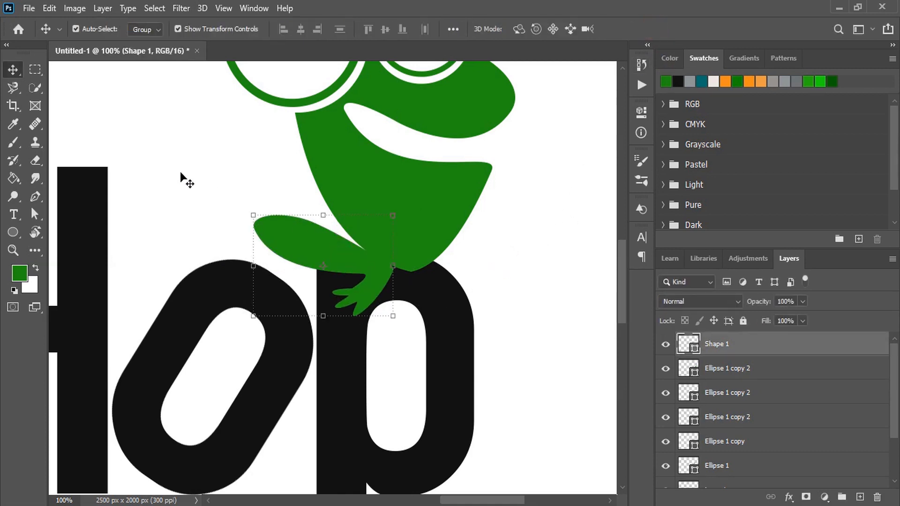
pyautogui.click(55, 8)
pyautogui.click(94, 101)
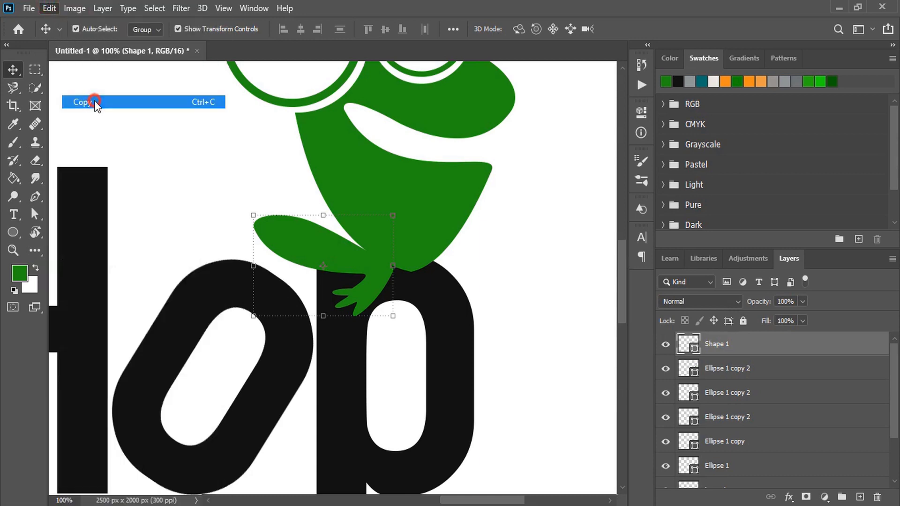
pyautogui.click(50, 9)
pyautogui.moveTo(124, 143)
pyautogui.click(274, 156)
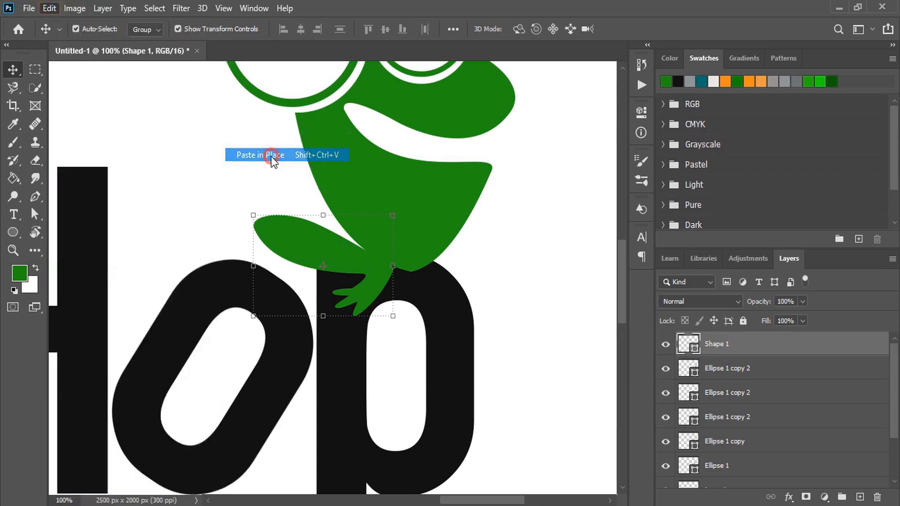
# Flip the leg copy horizontally and shift it to the frog's right side
pyautogui.click(49, 9)
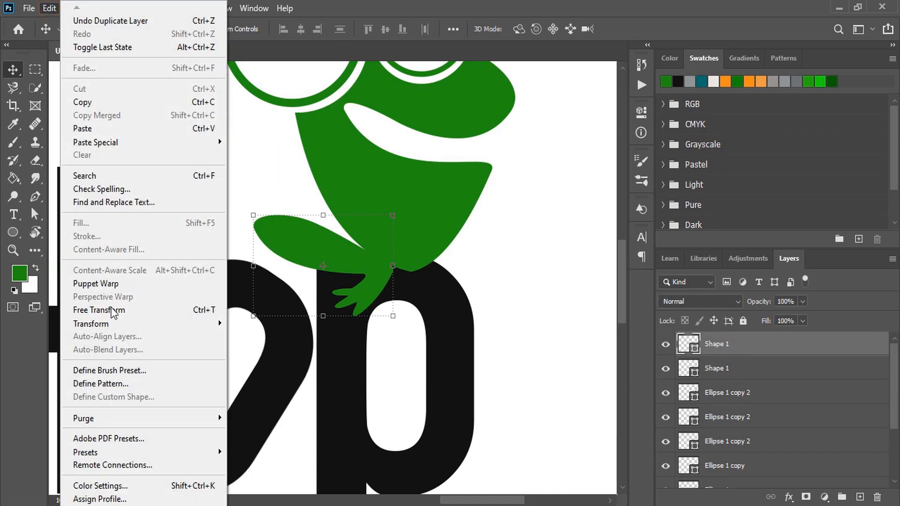
pyautogui.moveTo(131, 324)
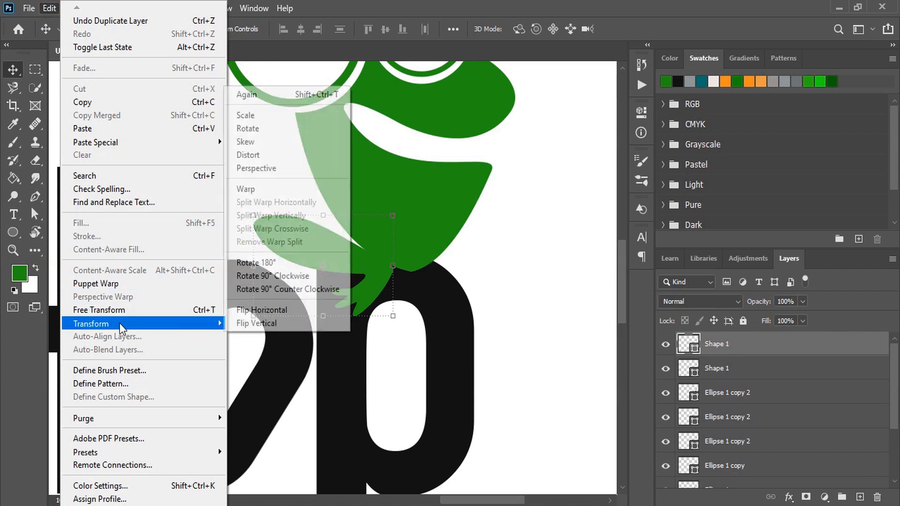
pyautogui.click(263, 310)
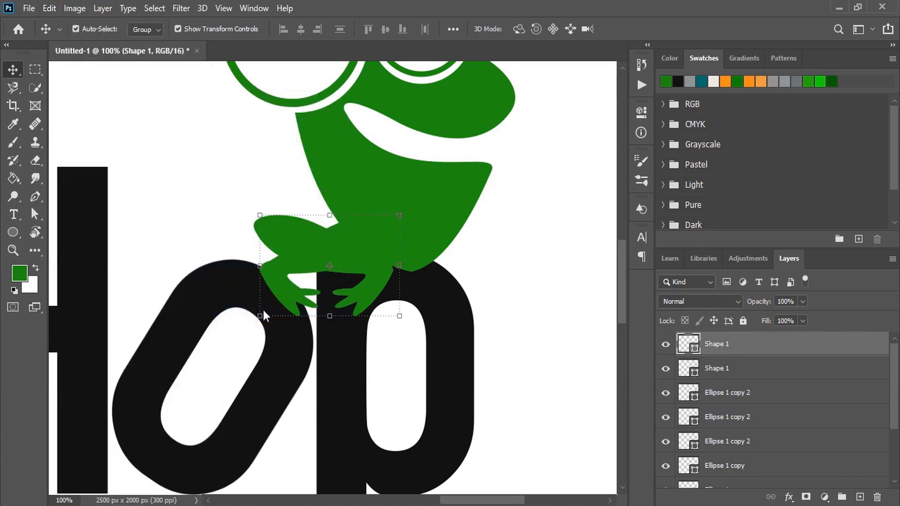
pyautogui.hotkey('shift', 'Right')
pyautogui.hotkey('shift', 'Right')
pyautogui.hotkey('shift', 'Right')
pyautogui.hotkey('shift', 'Right')
pyautogui.hotkey('shift', 'Right')
pyautogui.hotkey('shift', 'Right')
pyautogui.hotkey('shift', 'Right')
pyautogui.hotkey('shift', 'Right')
pyautogui.hotkey('shift', 'Right')
pyautogui.hotkey('shift', 'Right')
pyautogui.hotkey('shift', 'Right')
pyautogui.hotkey('shift', 'Right')
pyautogui.hotkey('shift', 'Right')
pyautogui.hotkey('shift', 'Right')
pyautogui.hotkey('shift', 'Right')
pyautogui.hotkey('shift', 'Right')
pyautogui.hotkey('shift', 'Right')
pyautogui.hotkey('shift', 'Right')
pyautogui.hotkey('shift', 'Right')
pyautogui.hotkey('shift', 'Right')
pyautogui.hotkey('shift', 'Right')
pyautogui.hotkey('shift', 'Right')
pyautogui.hotkey('shift', 'Right')
pyautogui.hotkey('shift', 'Right')
pyautogui.hotkey('shift', 'Right')
pyautogui.hotkey('shift', 'Right')
pyautogui.hotkey('shift', 'Right')
pyautogui.hotkey('shift', 'Right')
pyautogui.hotkey('shift', 'Right')
pyautogui.hotkey('shift', 'Right')
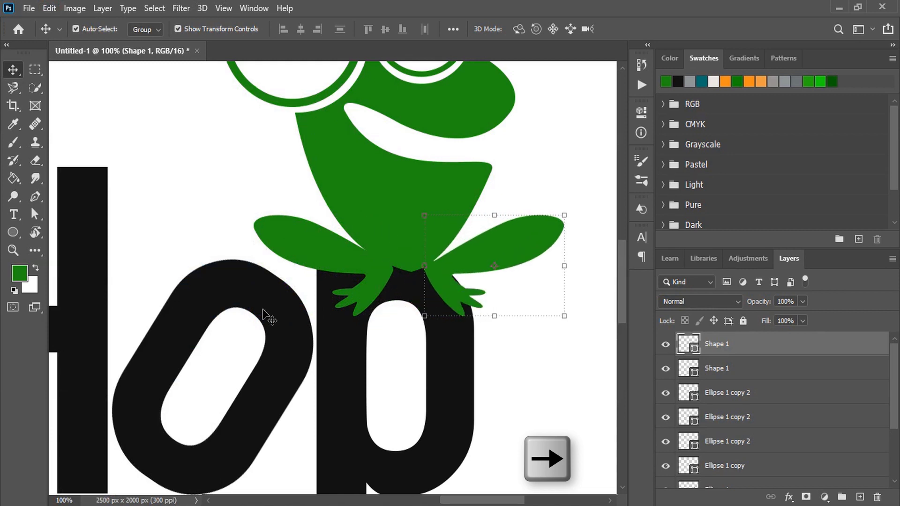
pyautogui.hotkey('shift', 'Right')
pyautogui.hotkey('shift', 'Left')
pyautogui.scroll(3, 303, 194)
# With the Pen tool, outline an arm from the frog's shoulder down to a hand on the o
pyautogui.press('p')
pyautogui.click(304, 194)
pyautogui.click(269, 194)
pyautogui.moveTo(212, 310); pyautogui.dragTo(206, 367)
pyautogui.click(192, 323)
pyautogui.moveTo(190, 327); pyautogui.dragTo(215, 327)
pyautogui.click(199, 346)
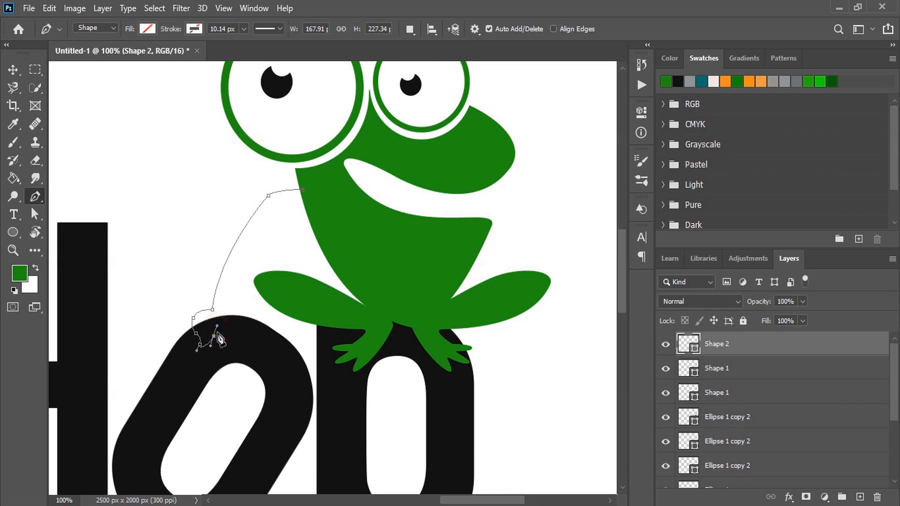
pyautogui.moveTo(225, 311); pyautogui.dragTo(215, 297)
pyautogui.moveTo(284, 215); pyautogui.dragTo(295, 215)
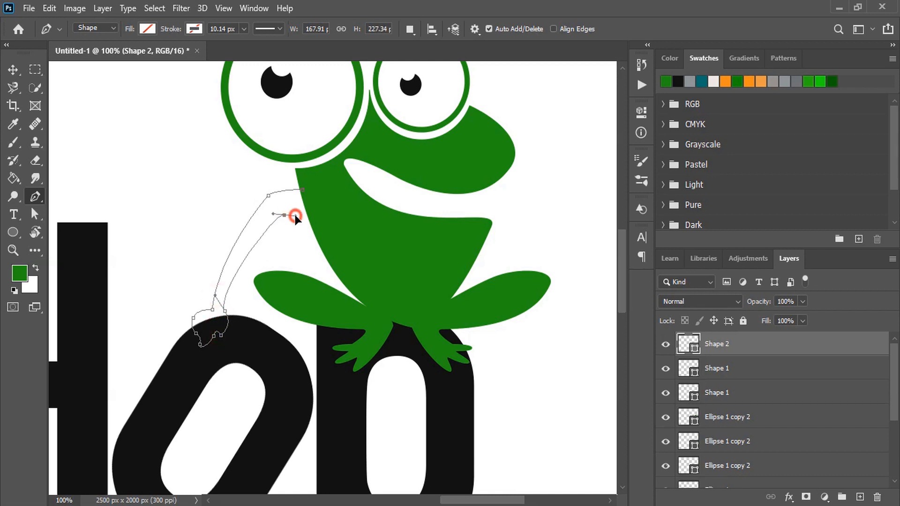
pyautogui.click(319, 233)
# Fill the arm shape with green and return to the Move tool
pyautogui.click(150, 31)
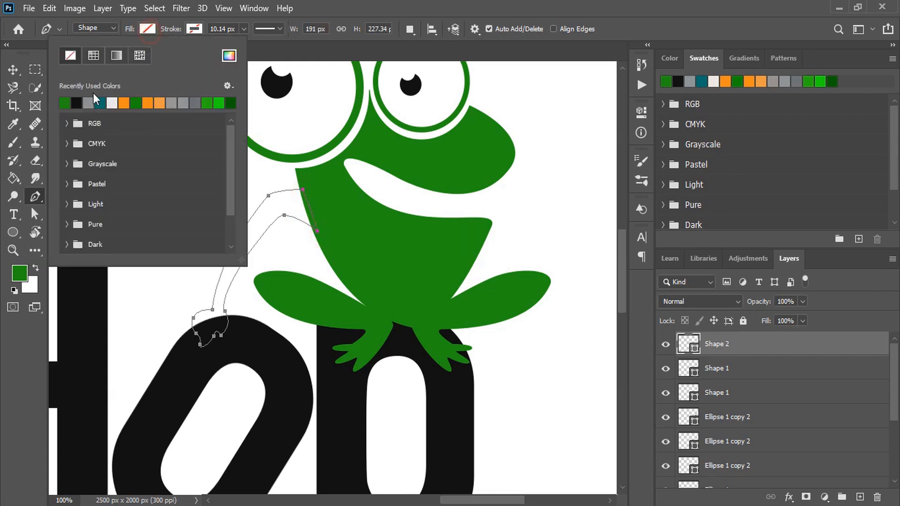
pyautogui.click(64, 103)
pyautogui.click(14, 69)
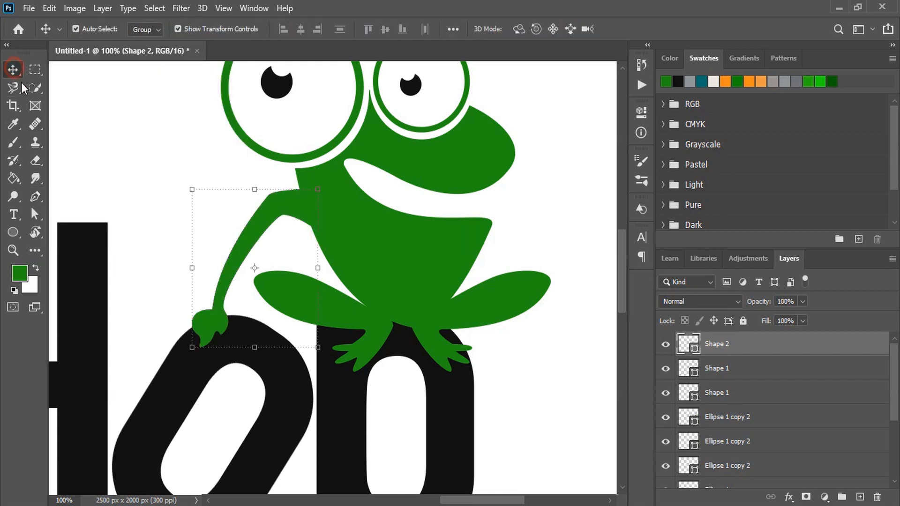
pyautogui.click(544, 218)
# Rasterize all of the frog's shape layers
pyautogui.hotkey('ctrl', '-')
pyautogui.hotkey('ctrl', '-')
pyautogui.moveTo(261, 118); pyautogui.dragTo(451, 344)
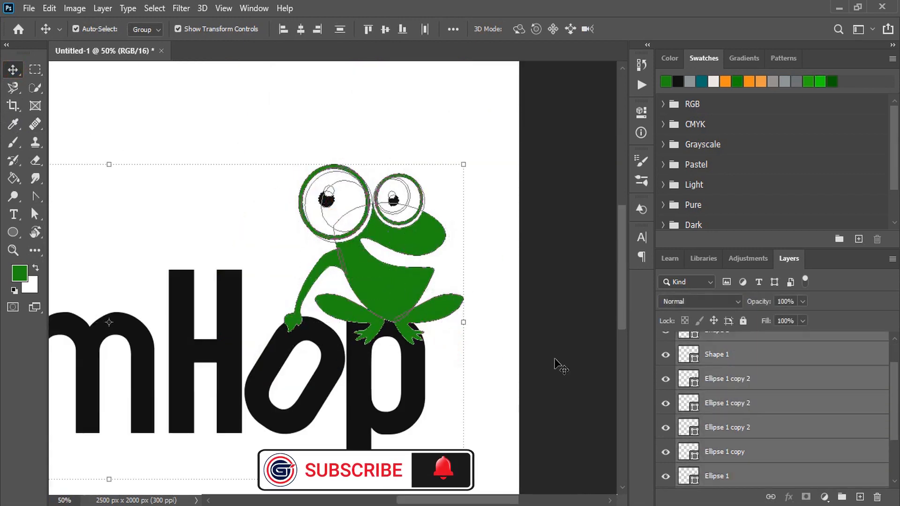
pyautogui.rightClick(714, 352)
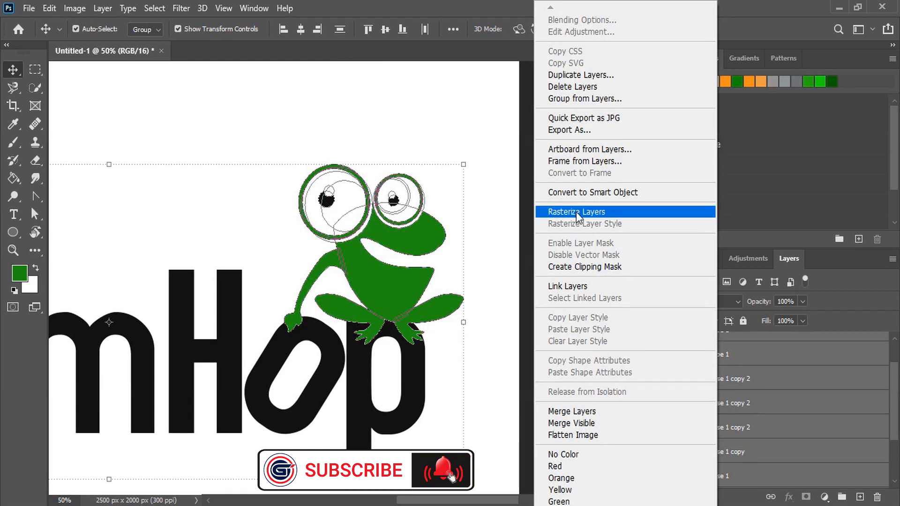
pyautogui.click(576, 212)
pyautogui.click(488, 272)
pyautogui.hotkey('ctrl', '+')
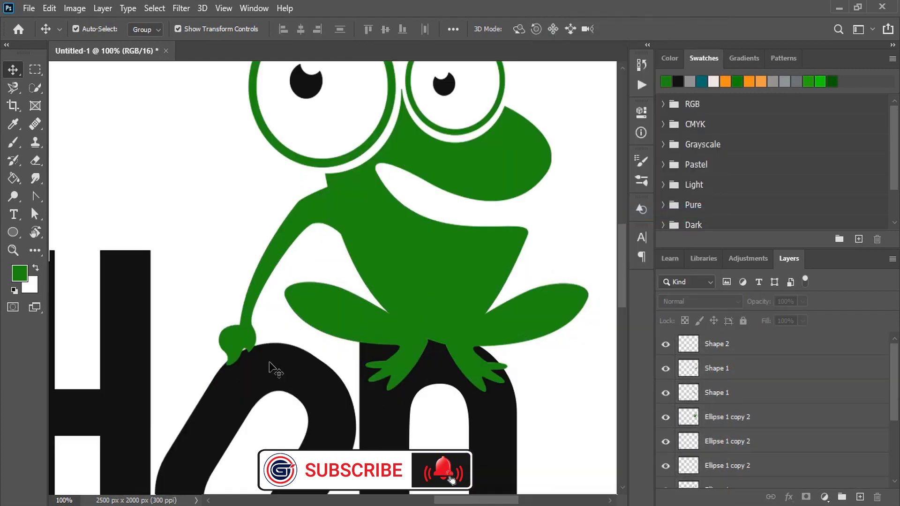
# Select the arm, expand the selection by 10 pixels, and delete it from the Layer 1 letters
pyautogui.click(250, 307)
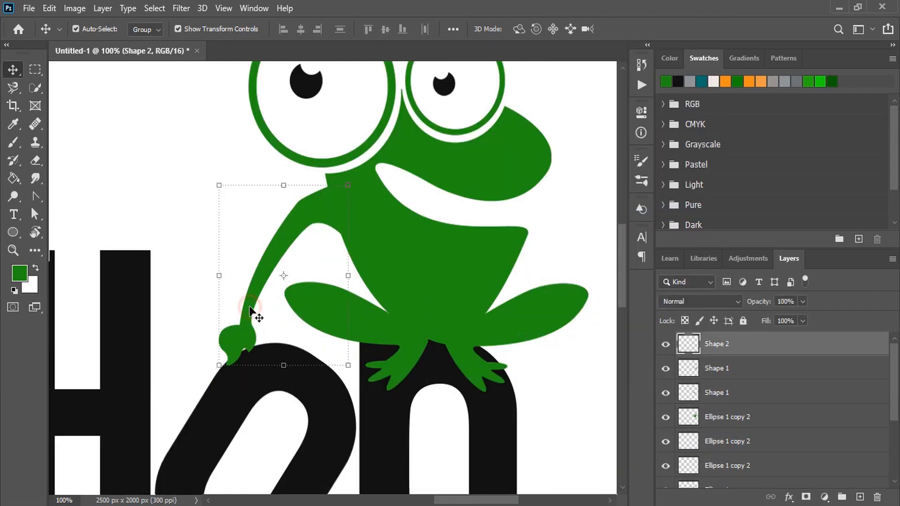
pyautogui.click(37, 88)
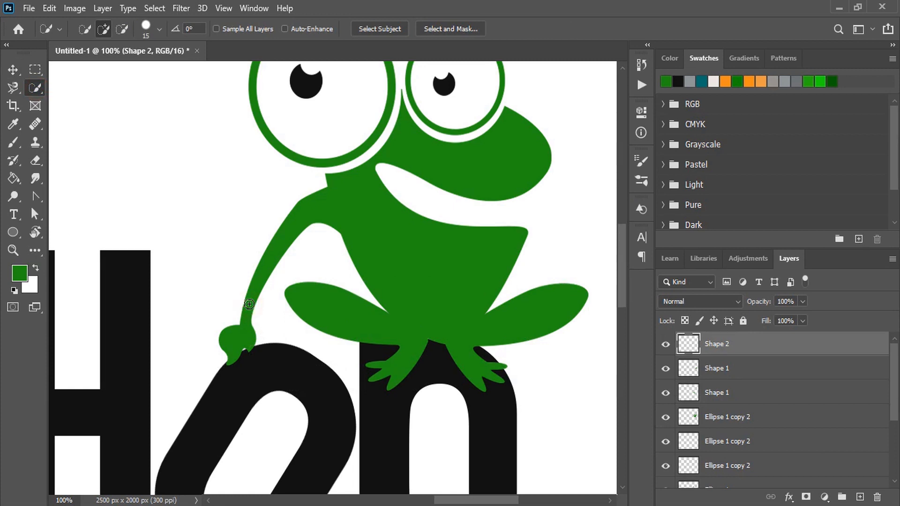
pyautogui.moveTo(249, 304); pyautogui.dragTo(328, 202)
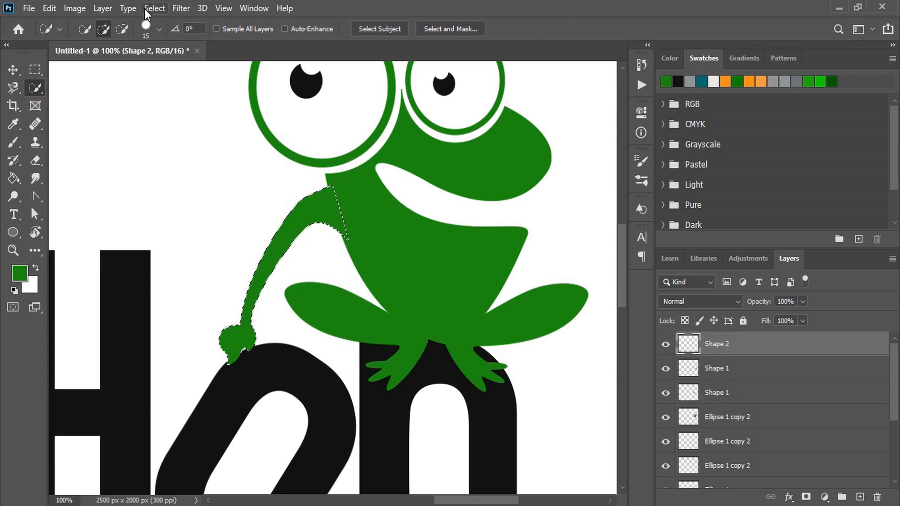
pyautogui.click(147, 10)
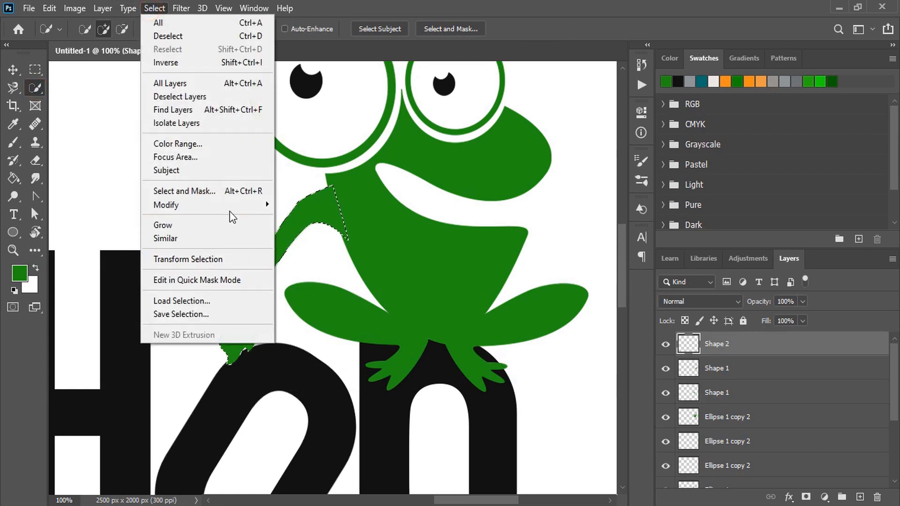
pyautogui.moveTo(232, 206)
pyautogui.click(310, 232)
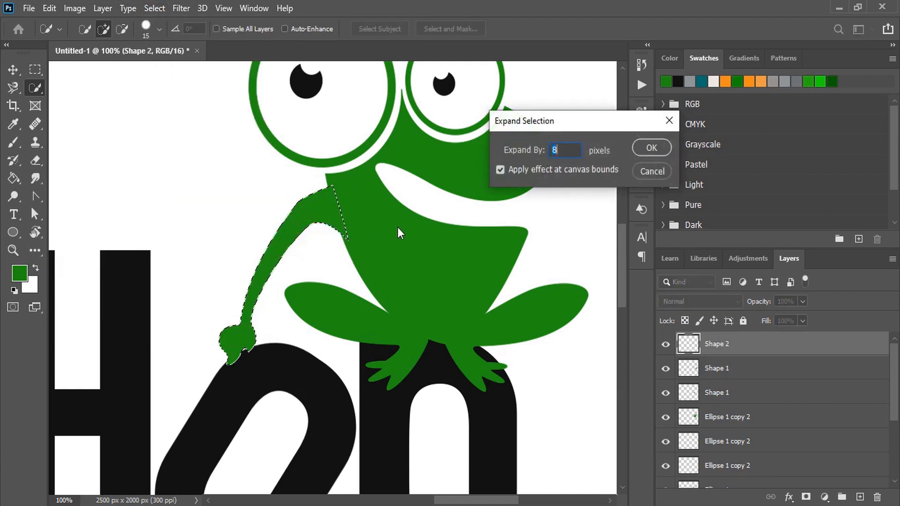
pyautogui.write('10')
pyautogui.click(642, 145)
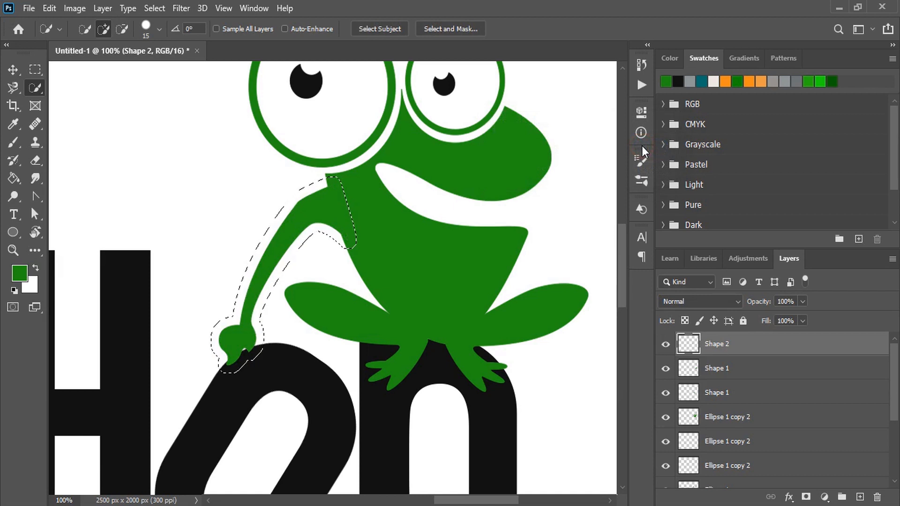
pyautogui.click(13, 70)
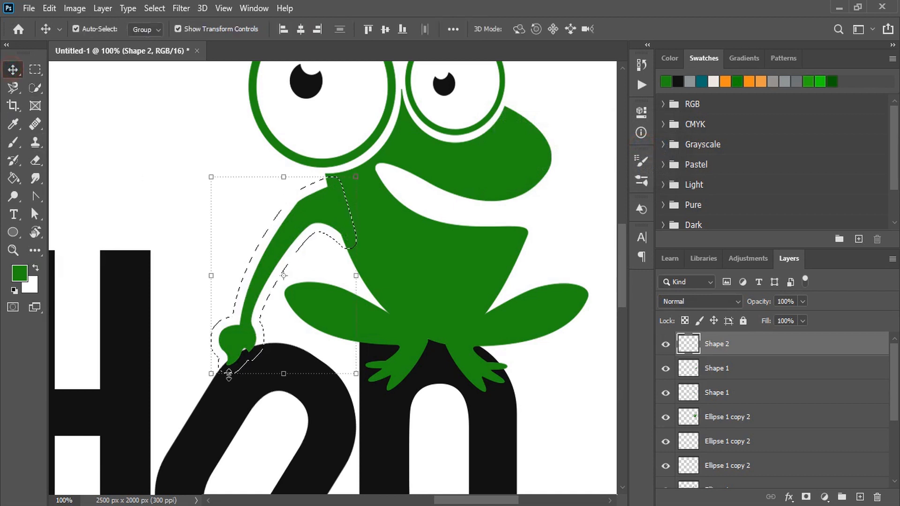
pyautogui.click(176, 402)
pyautogui.click(211, 396)
pyautogui.press('Delete')
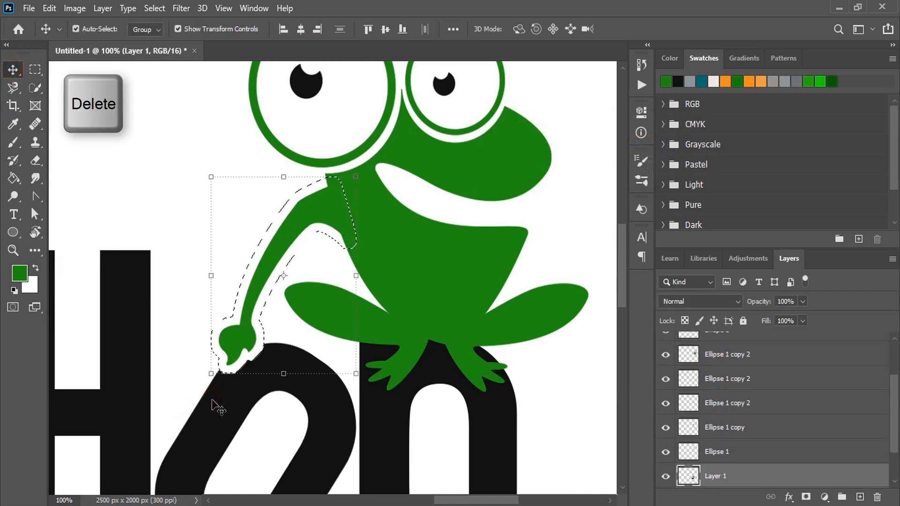
pyautogui.hotkey('ctrl', 'd')
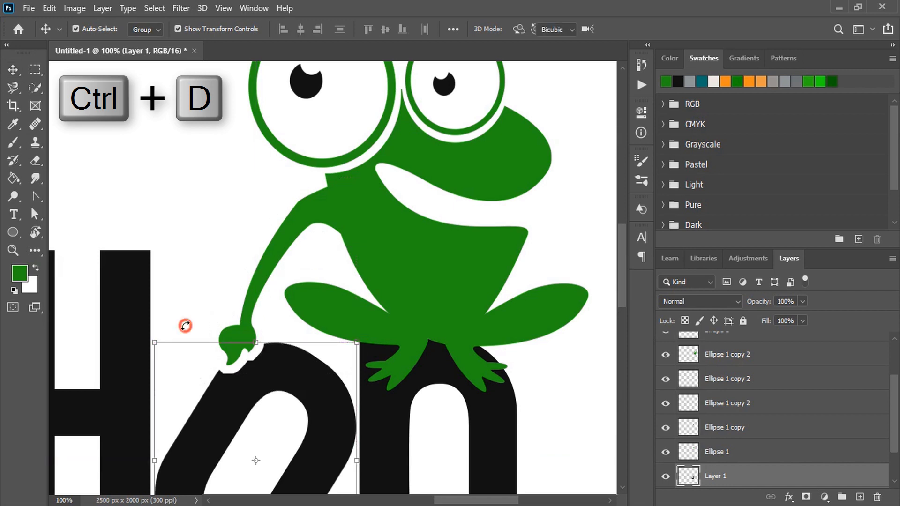
# Select the left leg, expand the selection, and delete it from the eComHop lettering
pyautogui.click(401, 362)
pyautogui.click(29, 89)
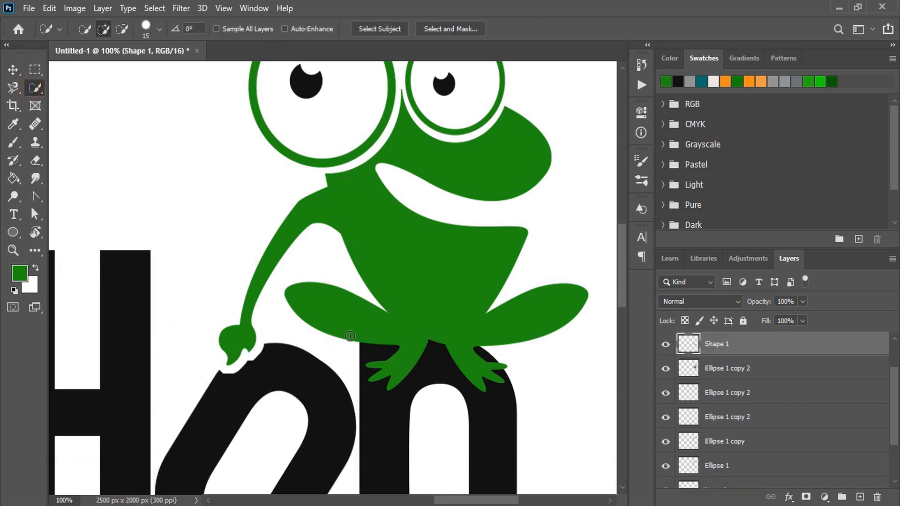
pyautogui.moveTo(346, 322); pyautogui.dragTo(347, 325)
pyautogui.click(154, 8)
pyautogui.moveTo(253, 204)
pyautogui.click(302, 214)
pyautogui.click(645, 145)
pyautogui.press('v')
pyautogui.click(382, 446)
pyautogui.press('Delete')
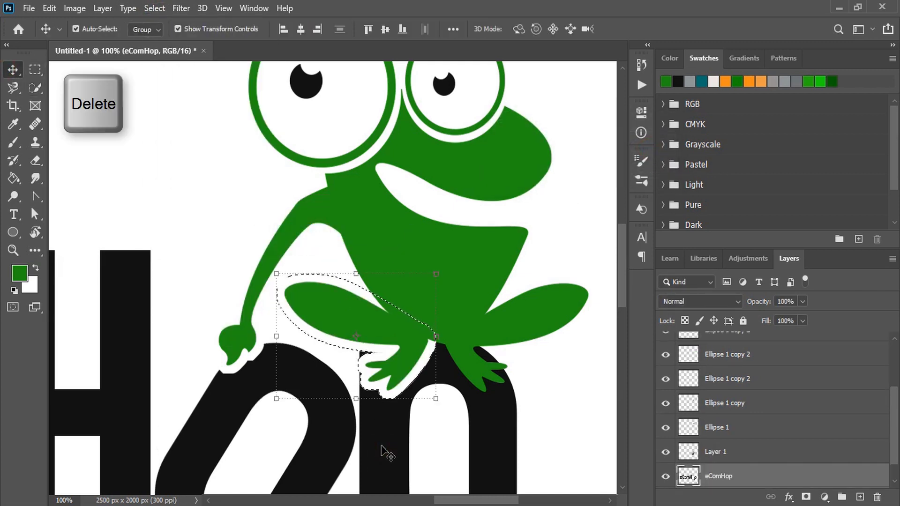
pyautogui.hotkey('ctrl', 'd')
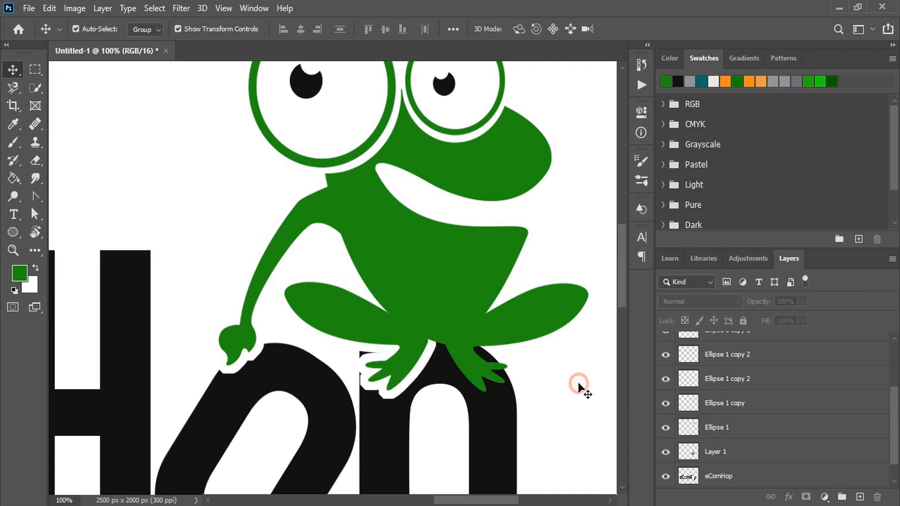
# Select the right leg, expand the selection, and cut its outline from the lettering
pyautogui.click(552, 323)
pyautogui.click(36, 89)
pyautogui.moveTo(516, 318); pyautogui.dragTo(483, 370)
pyautogui.click(154, 8)
pyautogui.moveTo(169, 205)
pyautogui.click(291, 229)
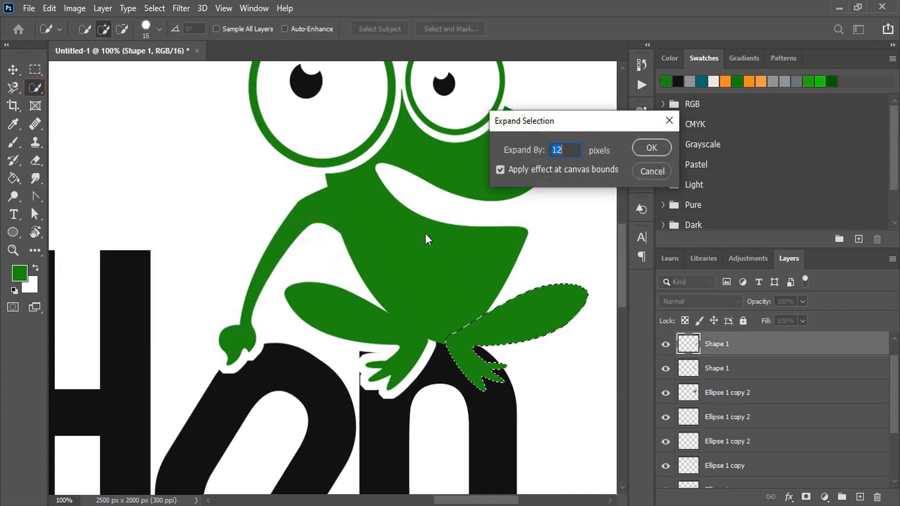
pyautogui.press('Return')
pyautogui.press('v')
pyautogui.press('Delete')
pyautogui.keyDown('ctrl'); pyautogui.click(486, 432); pyautogui.keyUp('ctrl')
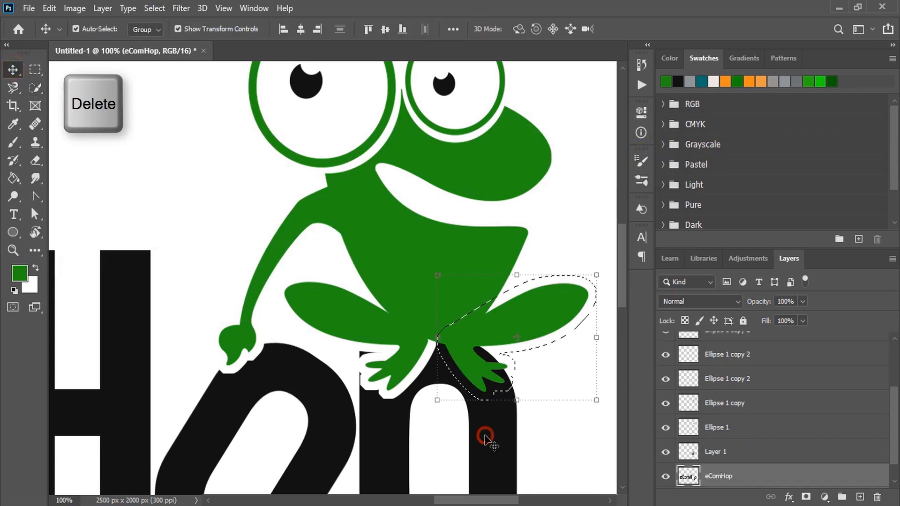
pyautogui.hotkey('ctrl', 'd')
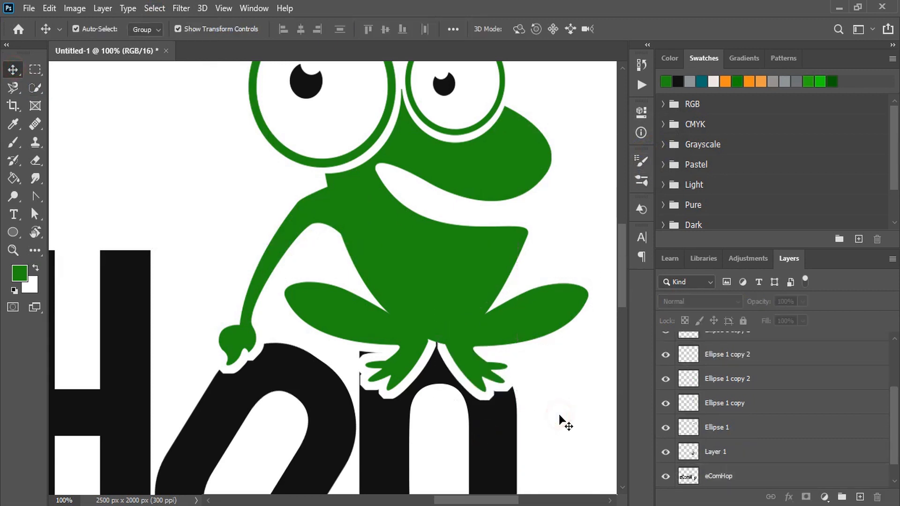
# Use a small eraser to tidy the gap between the left foot and the m
pyautogui.keyDown('ctrl'); pyautogui.click(499, 416); pyautogui.keyUp('ctrl')
pyautogui.press('e')
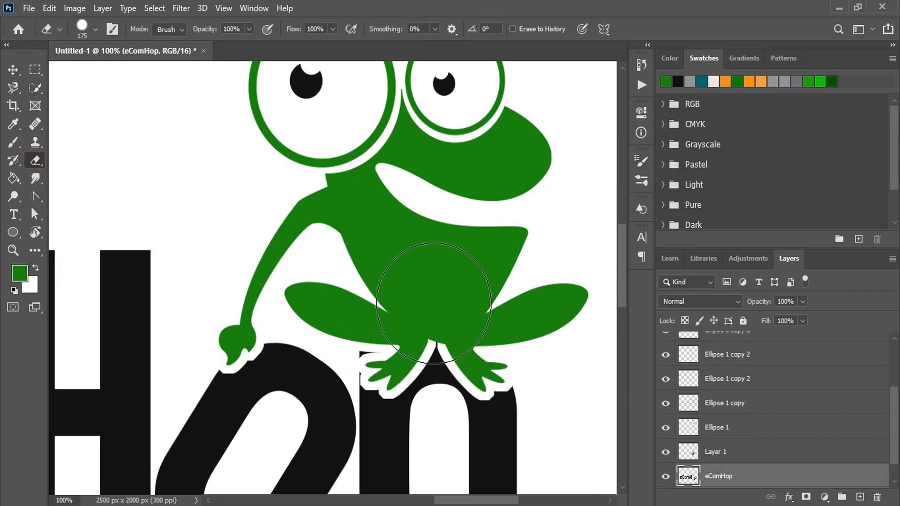
pyautogui.click(438, 295)
pyautogui.press('[')
pyautogui.press('[')
pyautogui.press('[')
pyautogui.press('[')
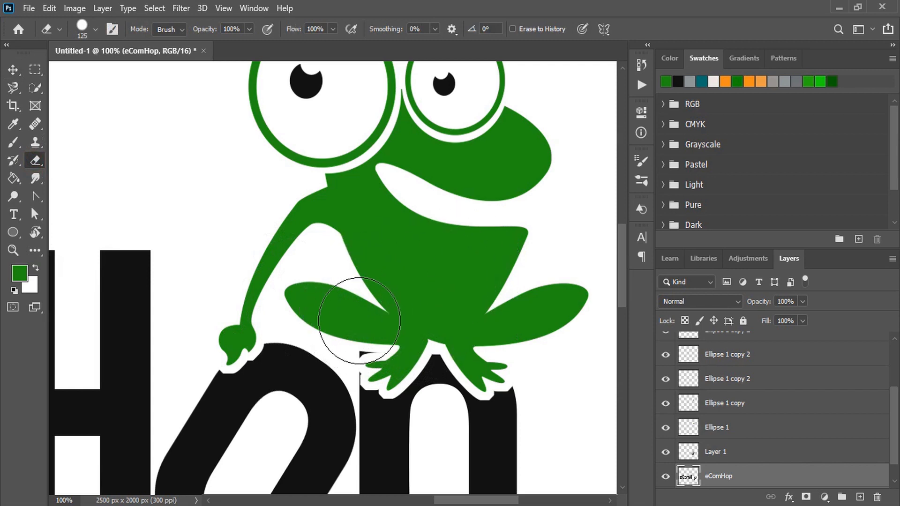
pyautogui.click(368, 340)
pyautogui.press('[')
pyautogui.press('[')
pyautogui.press('[')
pyautogui.press('[')
pyautogui.press('[')
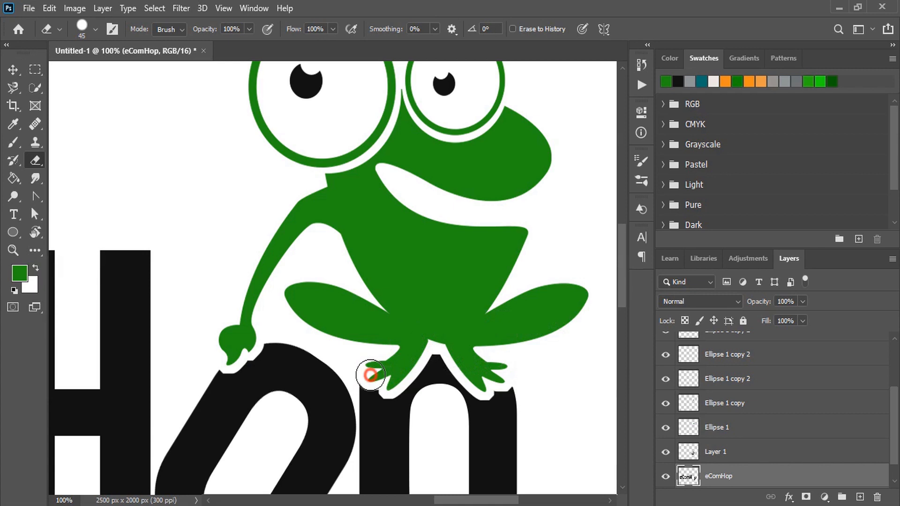
pyautogui.moveTo(370, 375)
pyautogui.mouseDown()
pyautogui.moveTo(410, 359)
pyautogui.moveTo(396, 387)
pyautogui.moveTo(387, 384)
pyautogui.moveTo(425, 335)
pyautogui.moveTo(383, 384)
pyautogui.mouseUp()
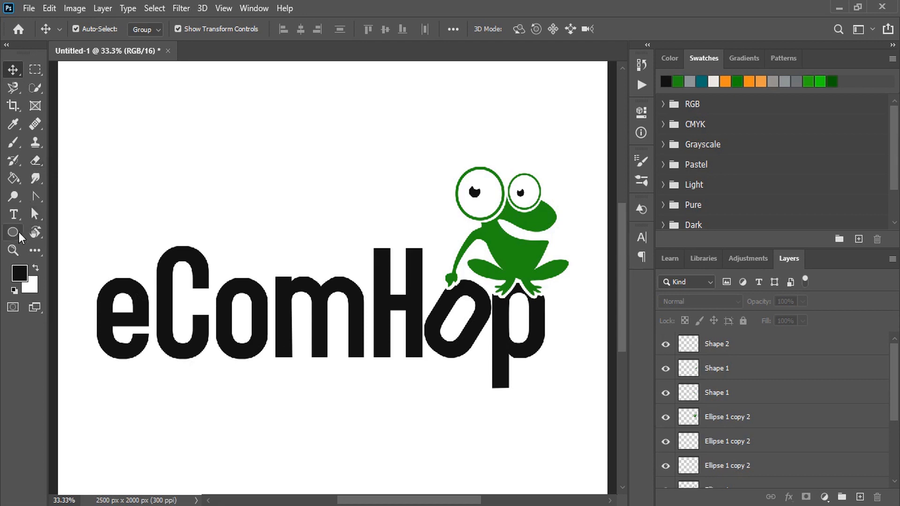
# Draw a large black ellipse below the lettering at 72% opacity
pyautogui.click(13, 232)
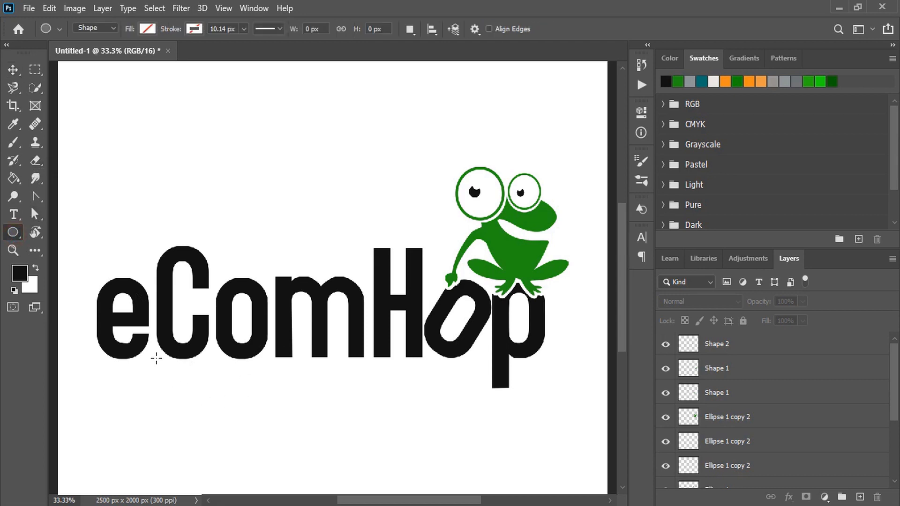
pyautogui.moveTo(156, 339); pyautogui.dragTo(370, 476)
pyautogui.click(454, 217)
pyautogui.click(455, 290)
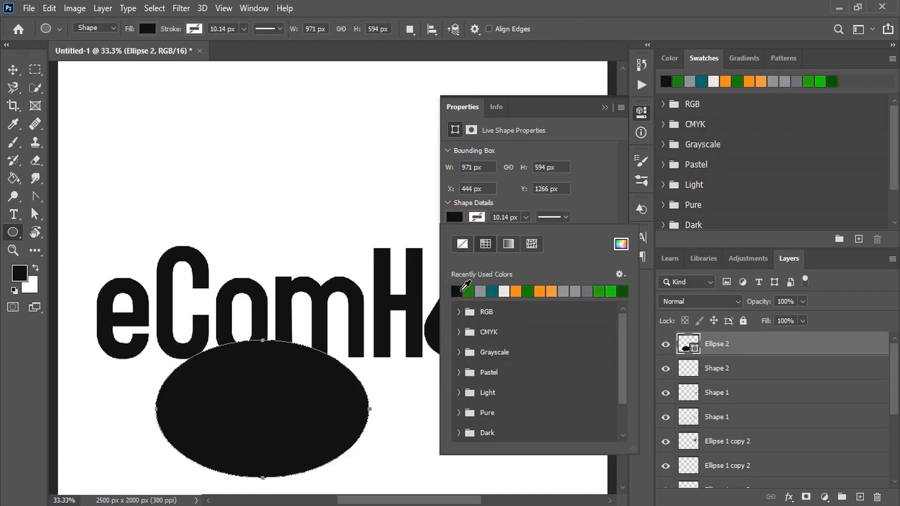
pyautogui.click(604, 104)
pyautogui.click(803, 302)
pyautogui.moveTo(787, 318); pyautogui.dragTo(786, 318)
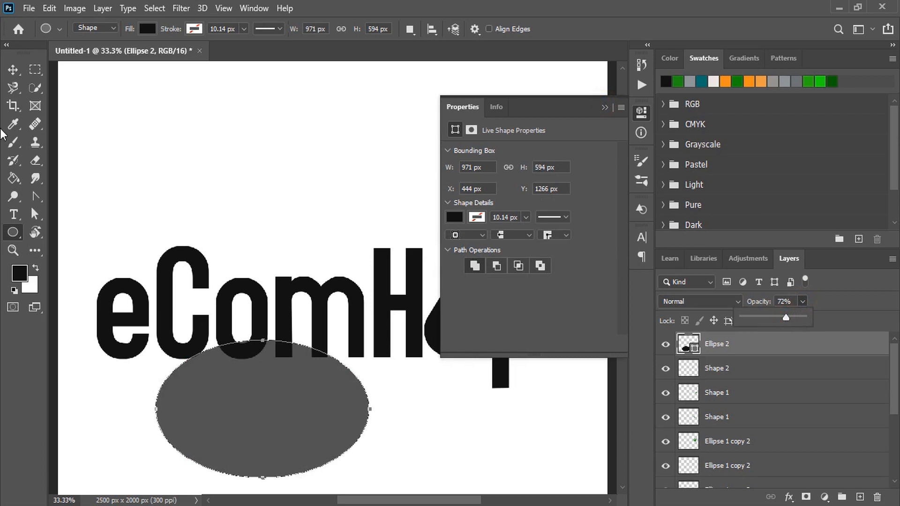
# Move the ellipse up beneath eCom and stretch it wider
pyautogui.click(12, 69)
pyautogui.moveTo(266, 432); pyautogui.dragTo(219, 386)
pyautogui.moveTo(323, 374); pyautogui.dragTo(366, 371)
pyautogui.moveTo(235, 421)
pyautogui.mouseDown()
pyautogui.moveTo(235, 389)
pyautogui.moveTo(235, 404)
pyautogui.mouseUp()
pyautogui.click(605, 107)
pyautogui.click(653, 30)
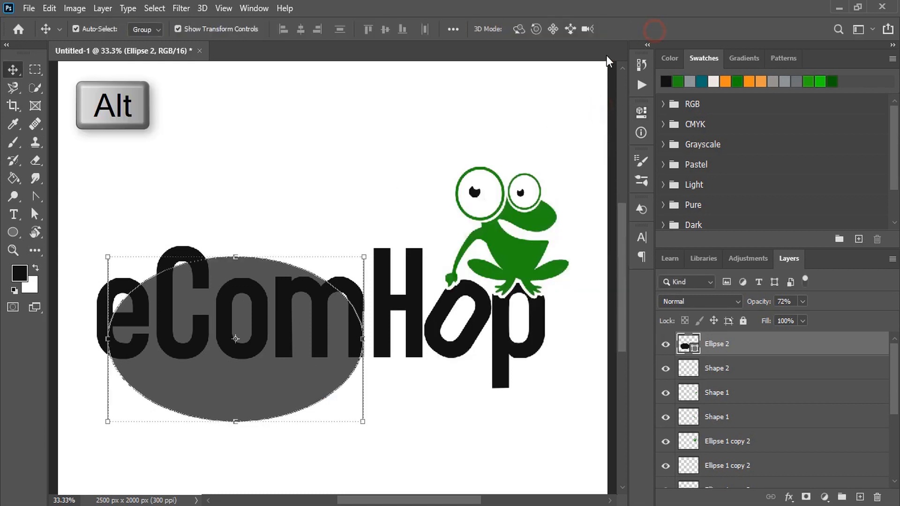
pyautogui.keyDown('alt'); pyautogui.click(302, 197); pyautogui.keyUp('alt')
# Alt-drag a widened, raised copy and subtract it from the ellipse to form a crescent
pyautogui.moveTo(257, 401); pyautogui.dragTo(256, 391)
pyautogui.moveTo(359, 328); pyautogui.dragTo(393, 337)
pyautogui.moveTo(268, 391); pyautogui.dragTo(266, 385)
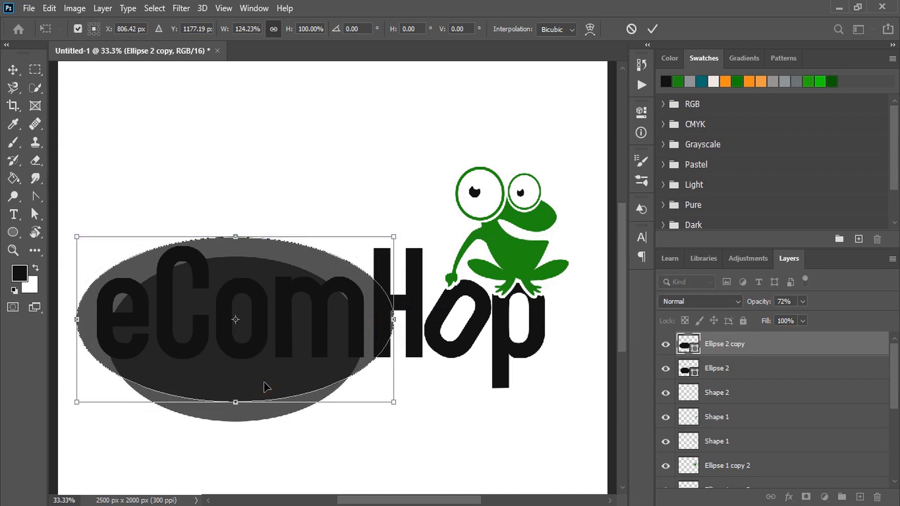
pyautogui.press('Return')
pyautogui.keyDown('shift'); pyautogui.click(249, 418); pyautogui.keyUp('shift')
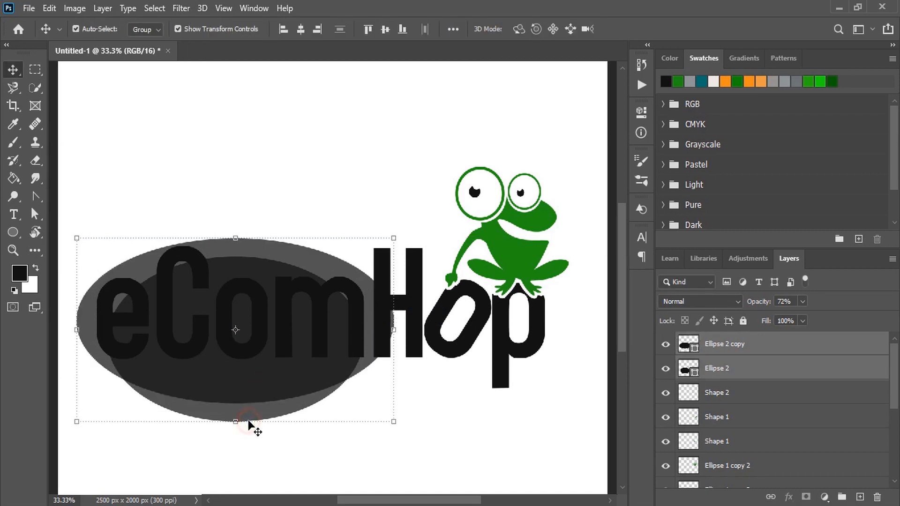
pyautogui.click(102, 8)
pyautogui.moveTo(187, 403)
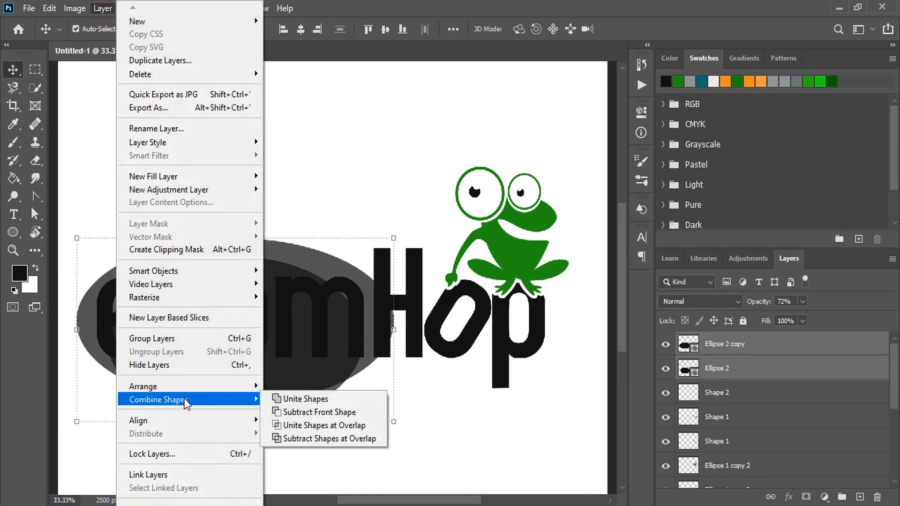
pyautogui.click(290, 412)
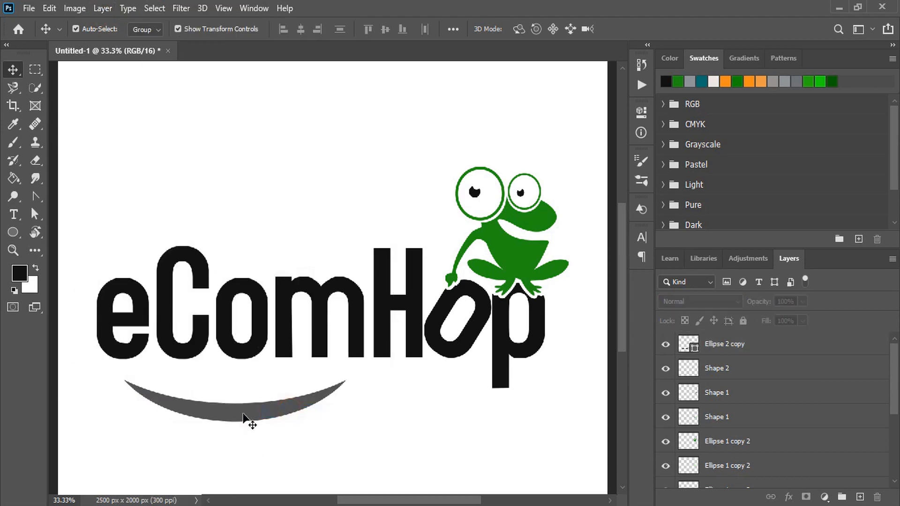
# Set the crescent to 100% opacity and nudge it slightly up and right
pyautogui.click(803, 302)
pyautogui.moveTo(800, 317); pyautogui.dragTo(820, 316)
pyautogui.click(316, 451)
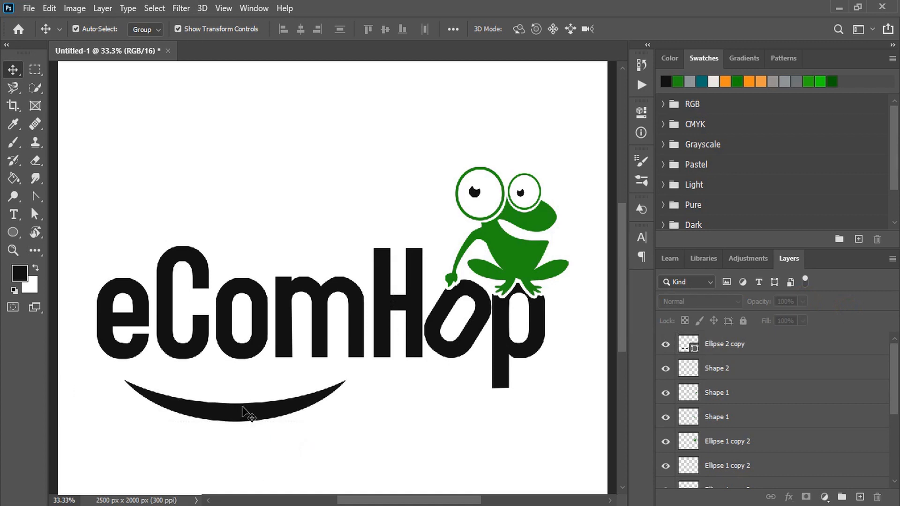
pyautogui.click(241, 413)
pyautogui.press('Up')
pyautogui.press('Up')
pyautogui.press('Up')
pyautogui.press('Up')
pyautogui.press('Up')
pyautogui.press('Up')
pyautogui.press('Up')
pyautogui.press('Up')
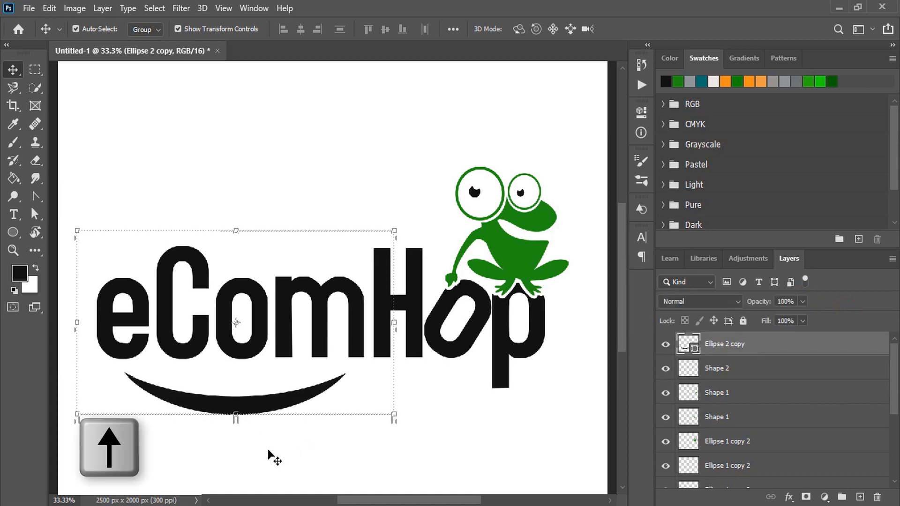
pyautogui.press('Up')
pyautogui.press('Up')
pyautogui.press('Up')
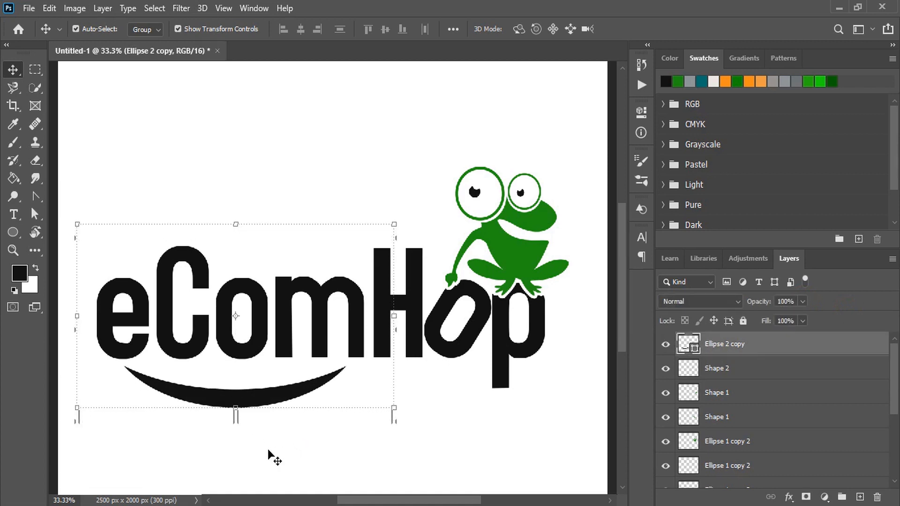
pyautogui.press('Up')
pyautogui.press('Right')
pyautogui.press('Right')
pyautogui.press('Right')
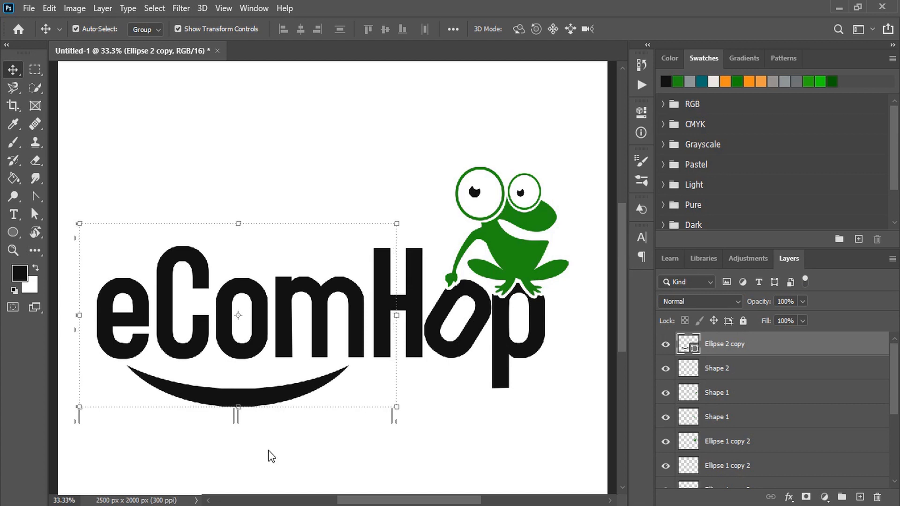
# Choose a green fill colour for the Paint Bucket on the eComHop lettering layer
pyautogui.click(113, 328)
pyautogui.click(15, 179)
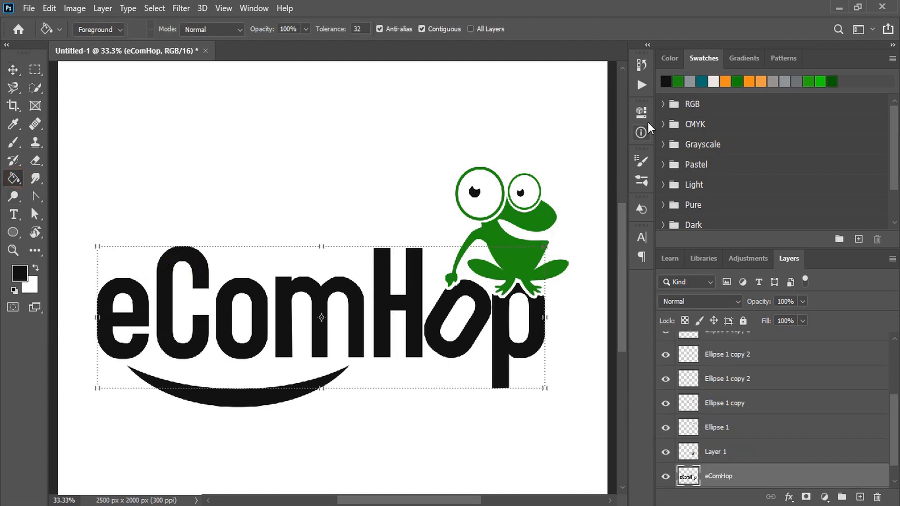
pyautogui.click(670, 58)
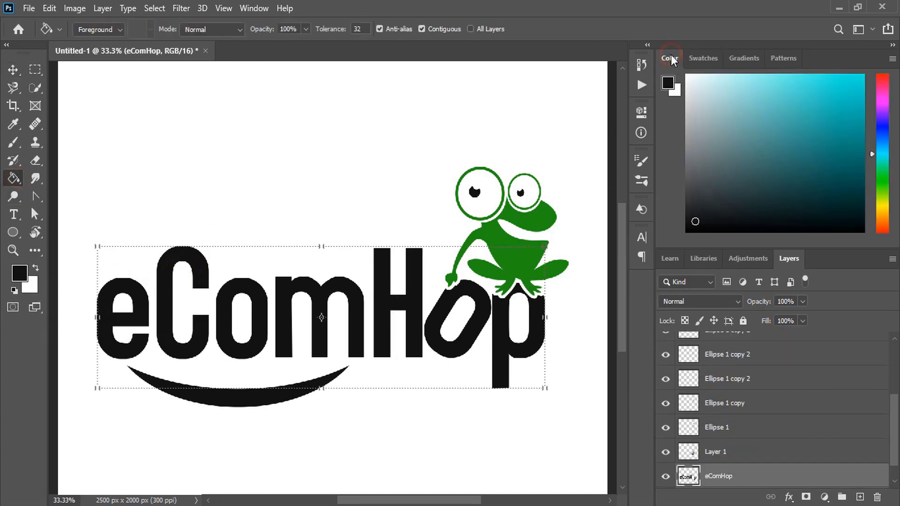
pyautogui.click(882, 187)
pyautogui.click(833, 127)
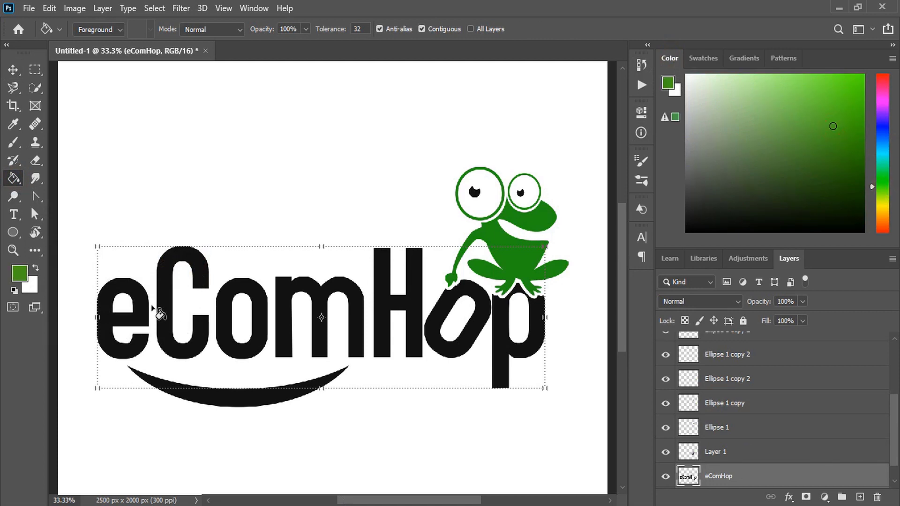
# Fill the letters e, C, o and m of 'eCom' green
pyautogui.click(139, 311)
pyautogui.click(168, 299)
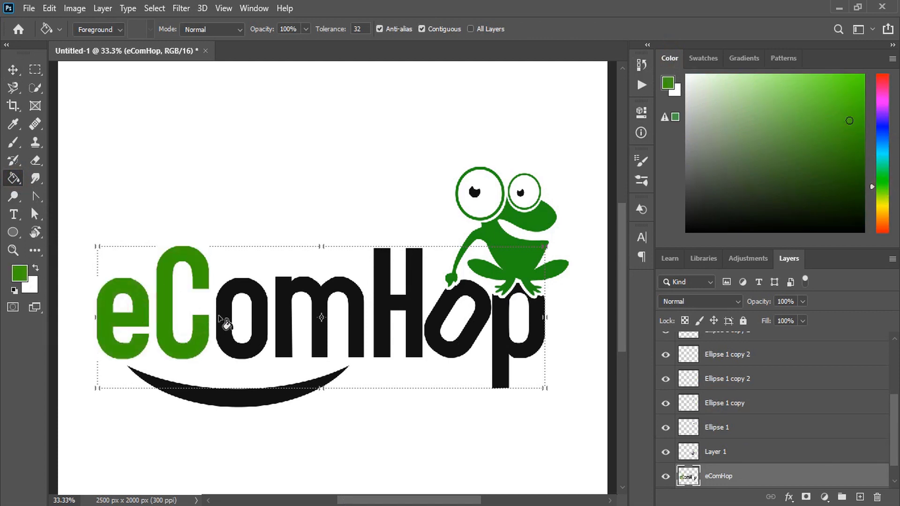
pyautogui.click(220, 316)
pyautogui.click(290, 321)
# Fill the frog's right-eye pupil green on its own layer
pyautogui.keyDown('ctrl'); pyautogui.click(475, 192); pyautogui.keyUp('ctrl')
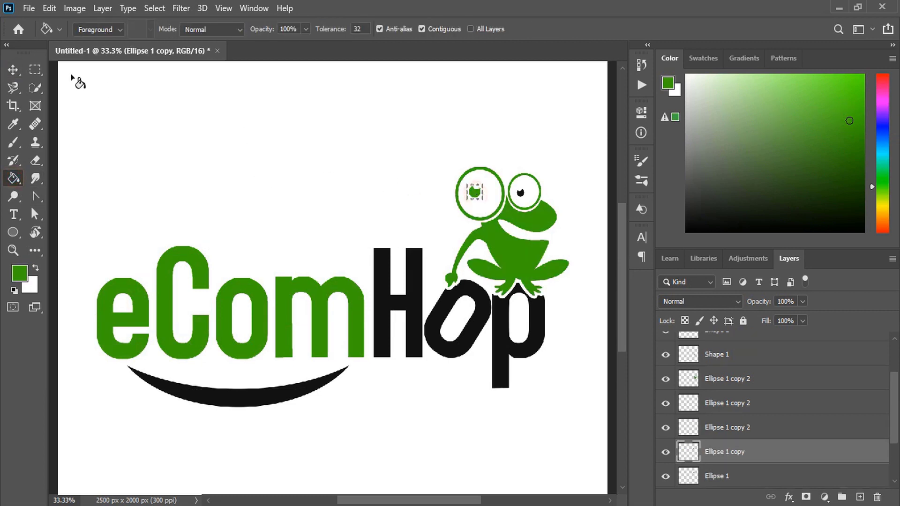
pyautogui.click(13, 69)
pyautogui.click(286, 184)
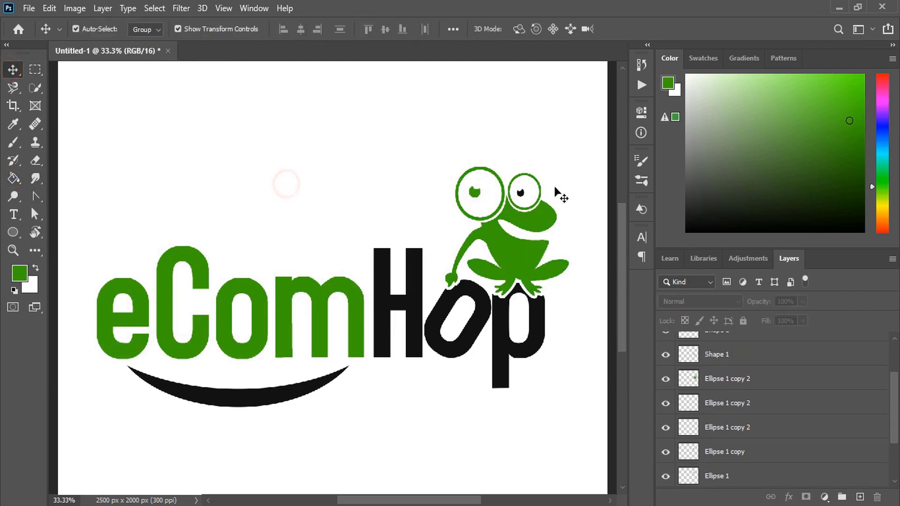
pyautogui.click(520, 194)
pyautogui.click(13, 178)
pyautogui.click(522, 194)
pyautogui.click(11, 70)
pyautogui.click(242, 166)
# Switch to grey and fill the letters H and p, undoing a stray background fill
pyautogui.click(418, 338)
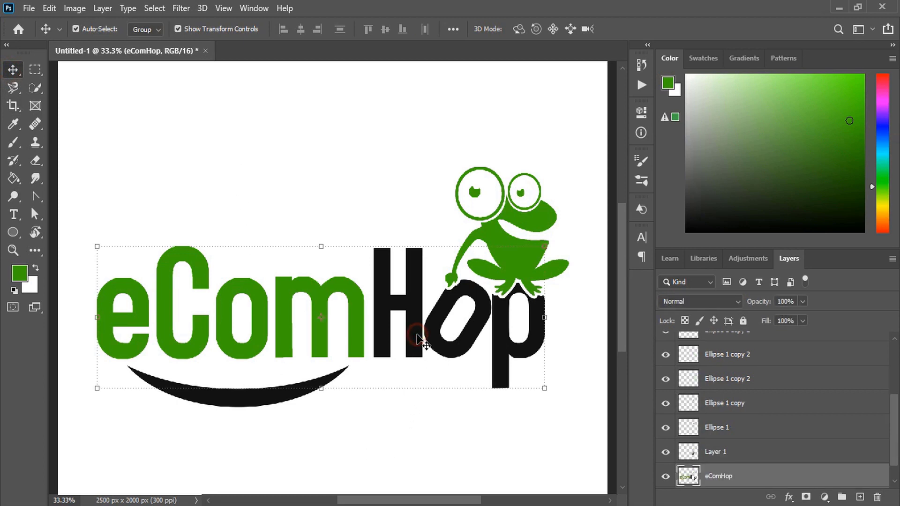
pyautogui.click(697, 152)
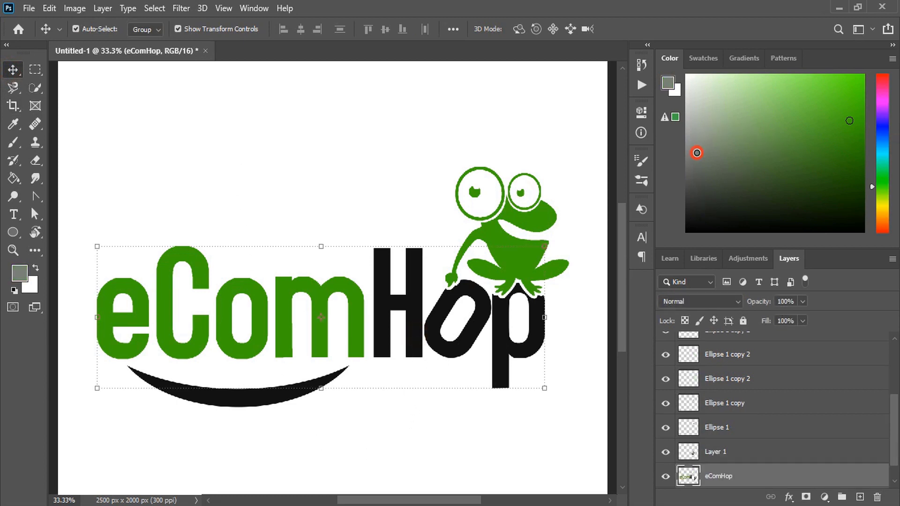
pyautogui.click(14, 178)
pyautogui.click(414, 303)
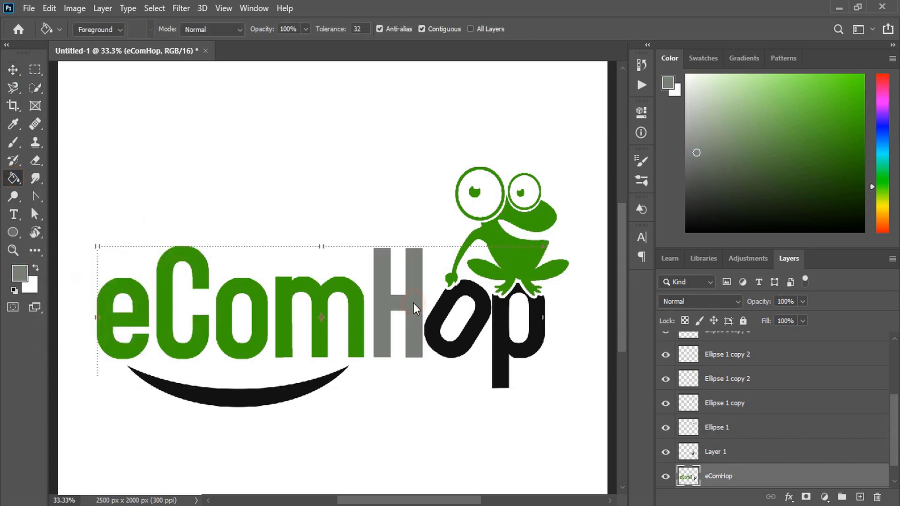
pyautogui.click(434, 317)
pyautogui.hotkey('ctrl', 'z')
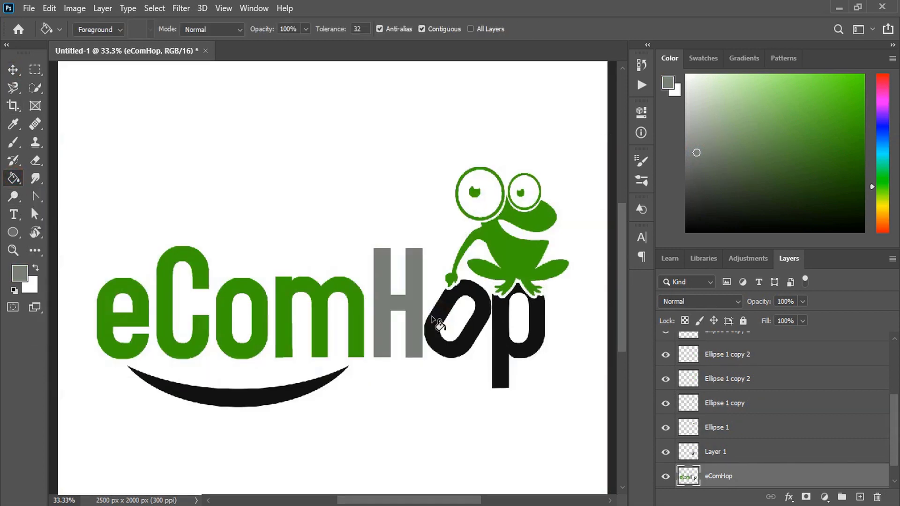
pyautogui.click(500, 332)
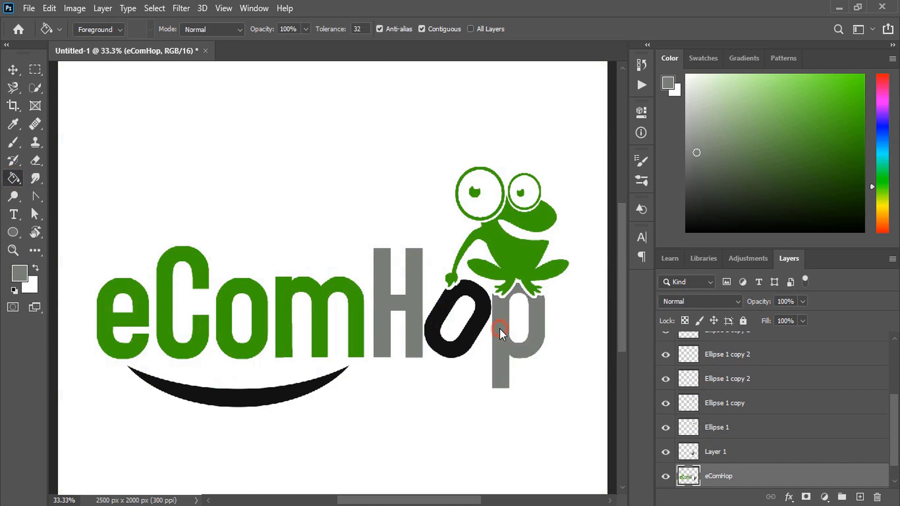
# Fill the tilted o of 'Hop' grey on its separate layer
pyautogui.click(14, 69)
pyautogui.click(303, 191)
pyautogui.click(435, 314)
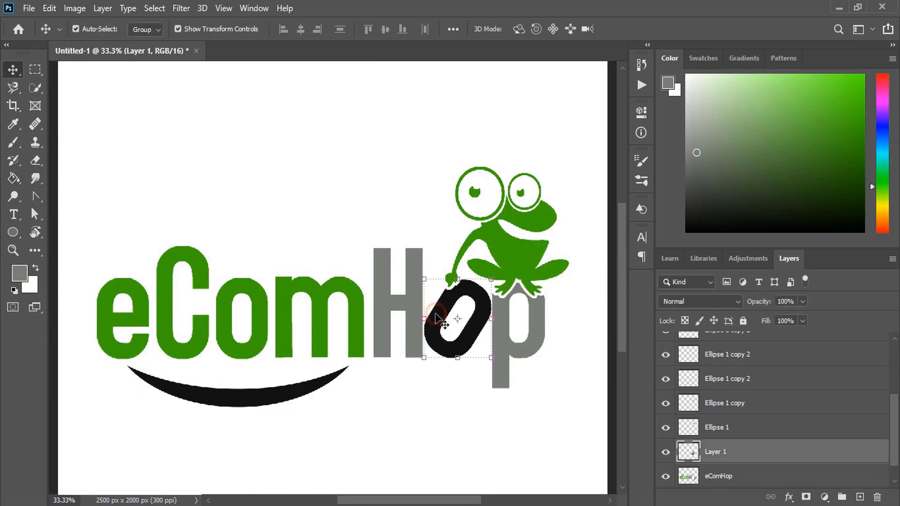
pyautogui.click(13, 178)
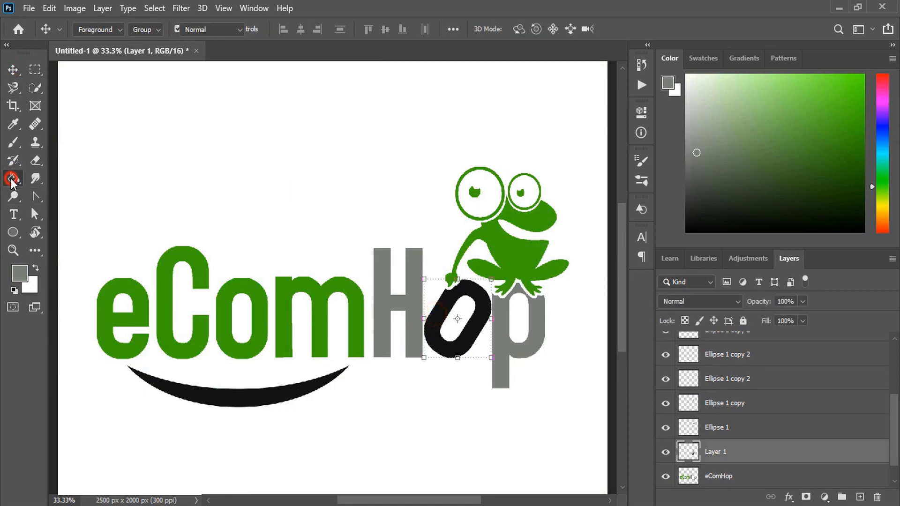
pyautogui.click(439, 314)
# Fill the smile arc beneath the lettering grey
pyautogui.click(13, 70)
pyautogui.click(213, 164)
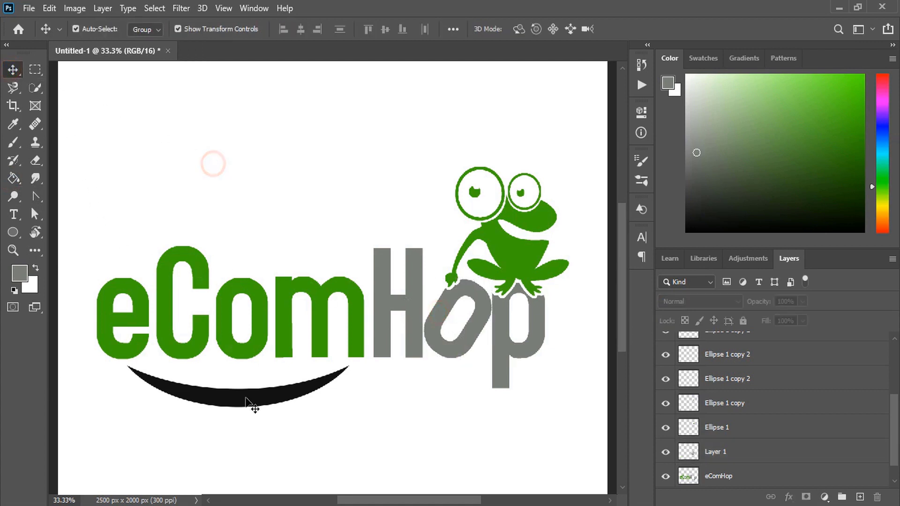
pyautogui.click(267, 401)
pyautogui.click(13, 178)
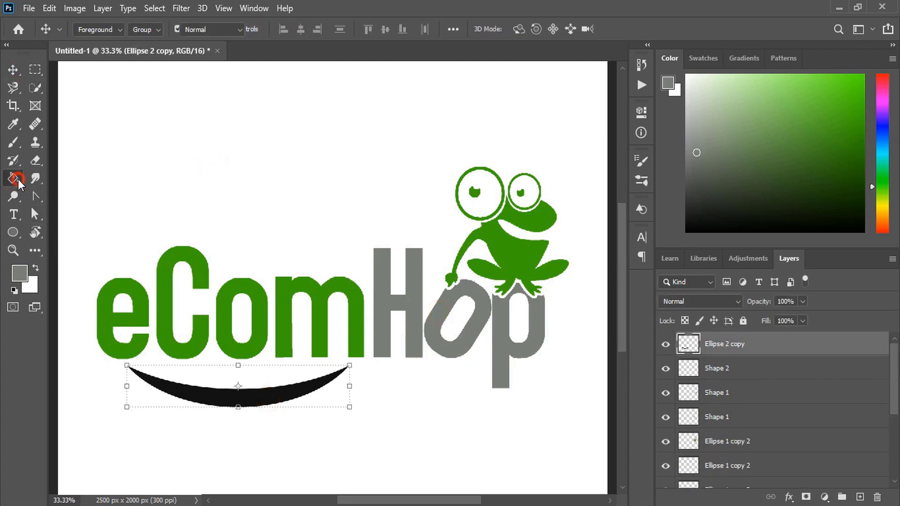
pyautogui.click(254, 403)
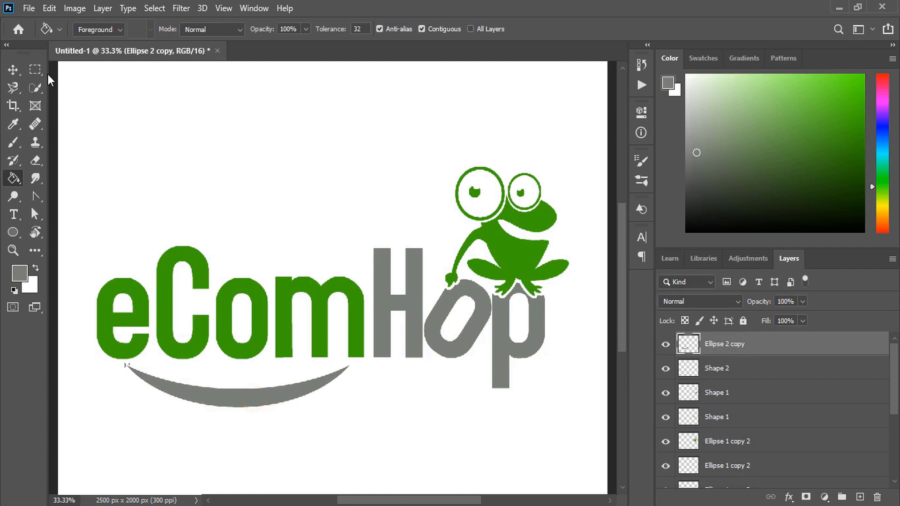
pyautogui.click(14, 69)
# Group all the logo layers and hide the white Background layer
pyautogui.click(309, 144)
pyautogui.hotkey('ctrl', '-')
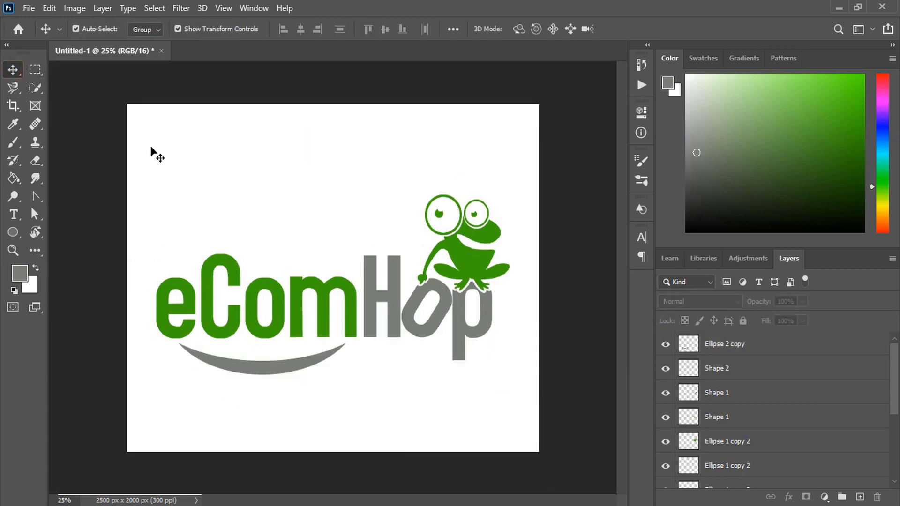
pyautogui.moveTo(150, 146); pyautogui.dragTo(525, 406)
pyautogui.moveTo(767, 380); pyautogui.dragTo(842, 498)
pyautogui.click(665, 362)
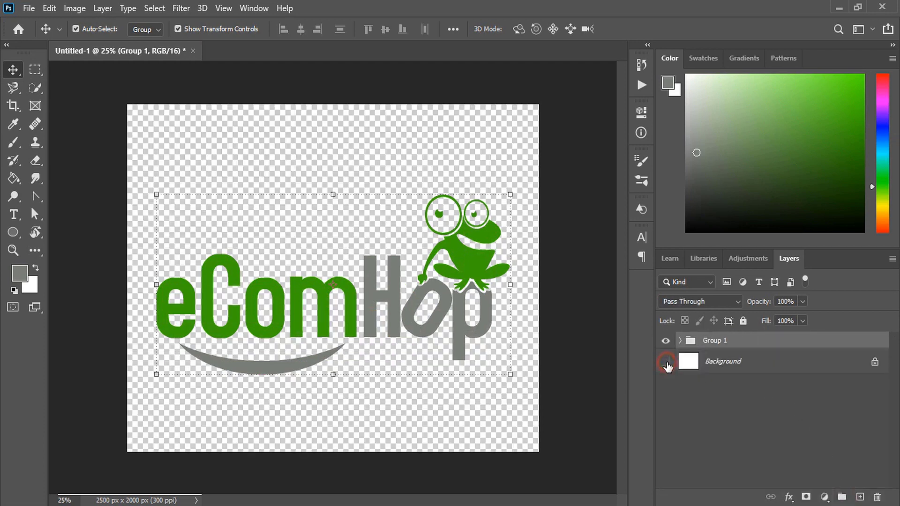
pyautogui.click(96, 196)
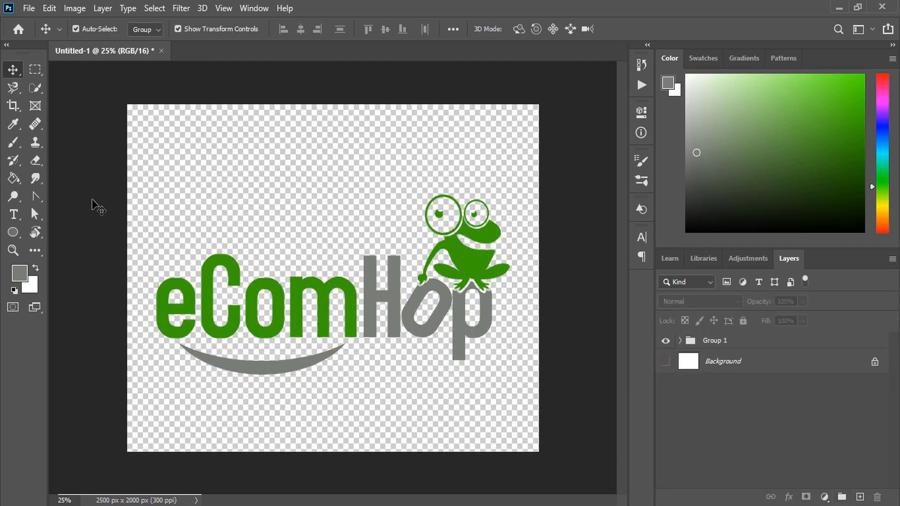
# Open Glass mockup.psd and edit its PlaceHolder smart object
pyautogui.click(29, 8)
pyautogui.click(44, 37)
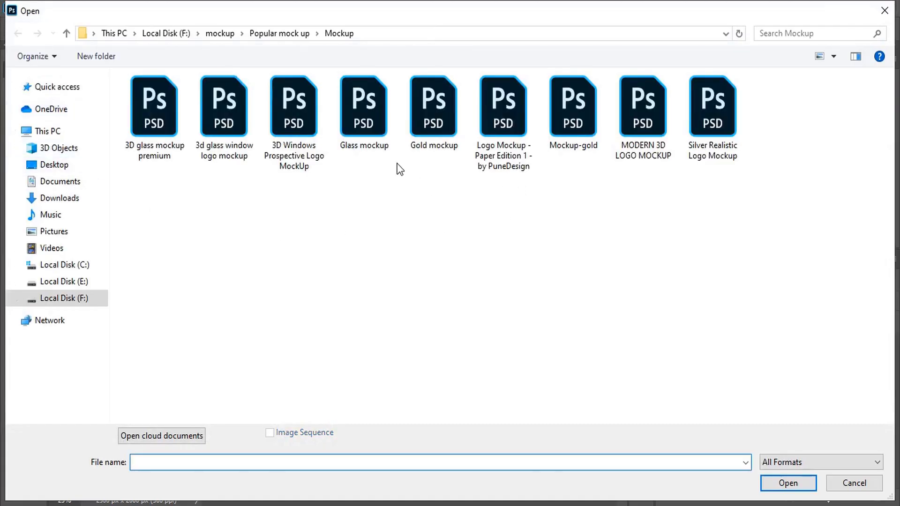
pyautogui.doubleClick(364, 113)
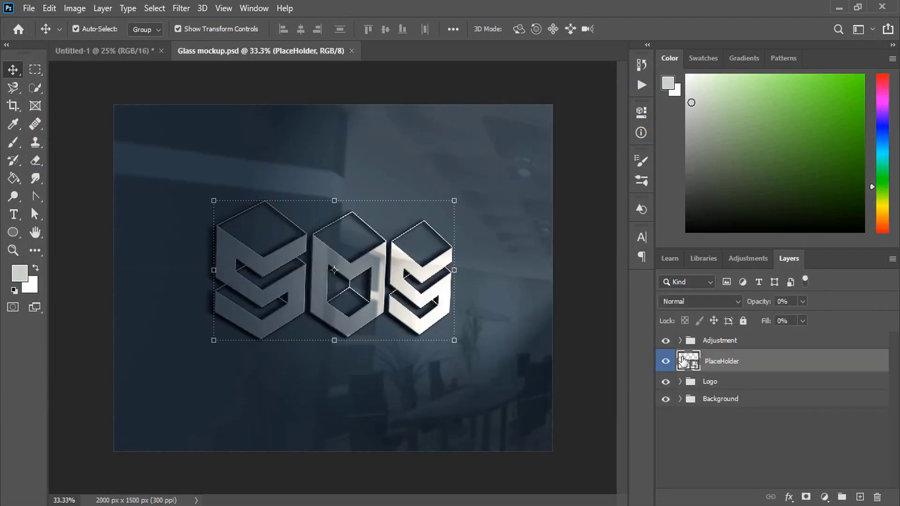
pyautogui.doubleClick(683, 361)
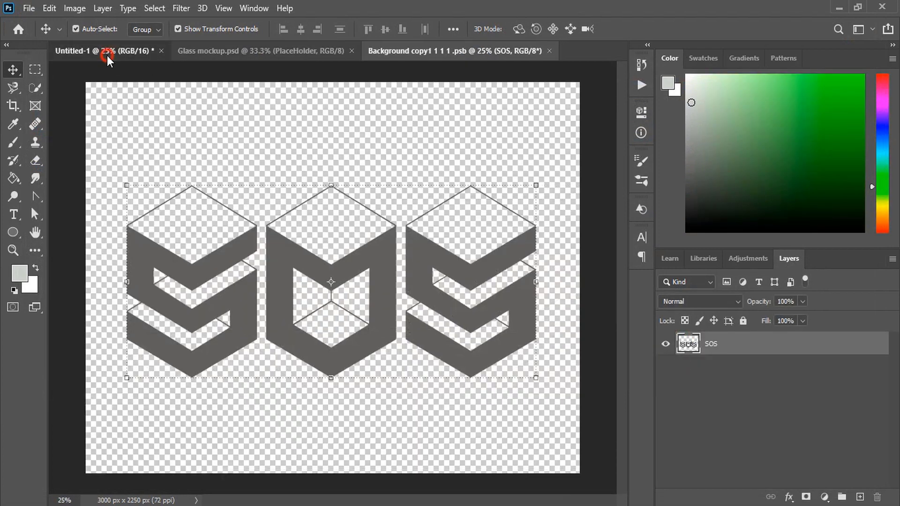
# Drag the logo group into the placeholder document and position it over the artwork
pyautogui.click(106, 55)
pyautogui.moveTo(322, 290); pyautogui.dragTo(340, 314)
pyautogui.click(435, 212)
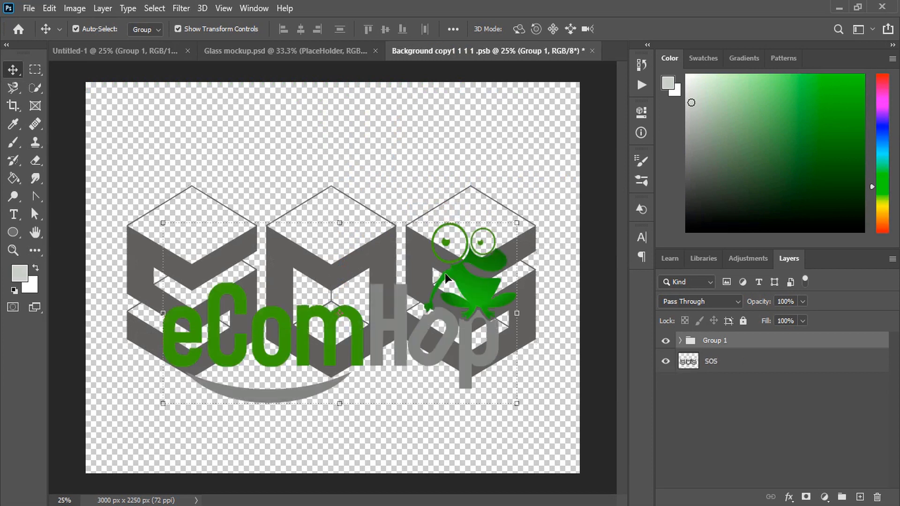
pyautogui.moveTo(473, 292); pyautogui.dragTo(456, 272)
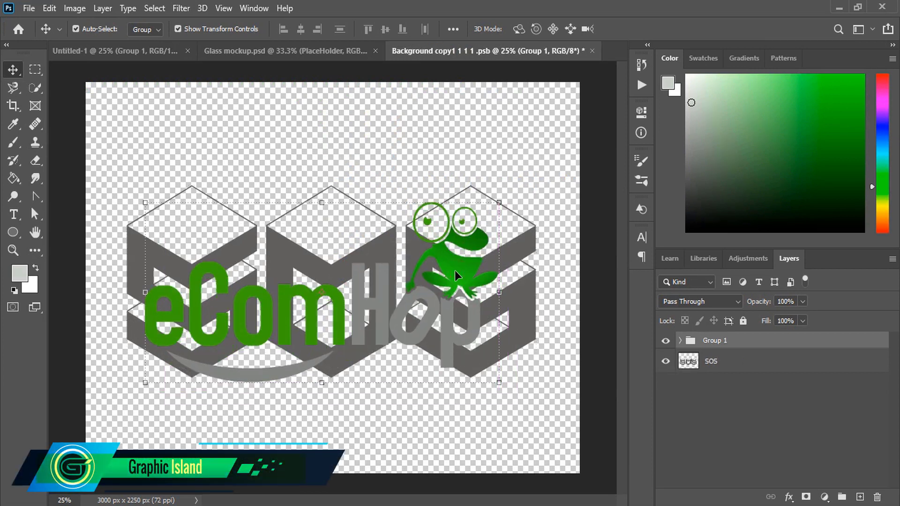
# Hide the SOS artwork, then save and close the placeholder document
pyautogui.click(665, 361)
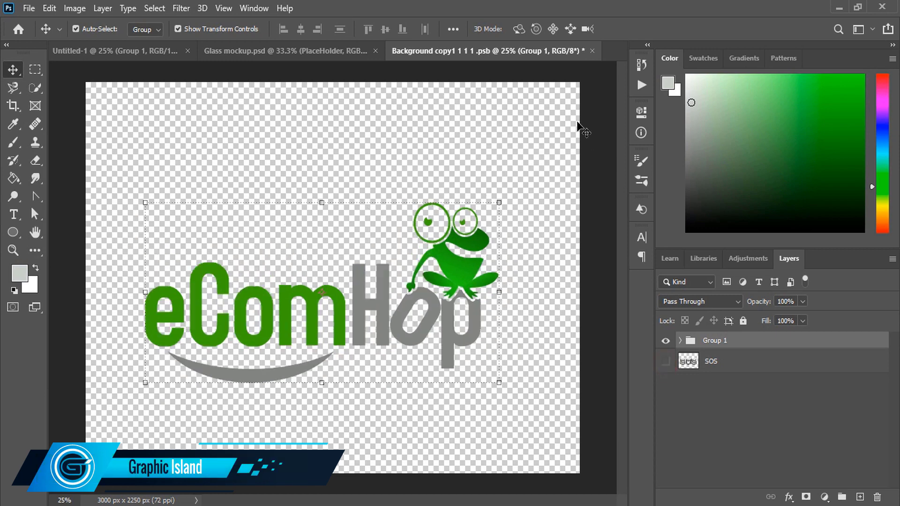
pyautogui.click(593, 51)
pyautogui.click(372, 201)
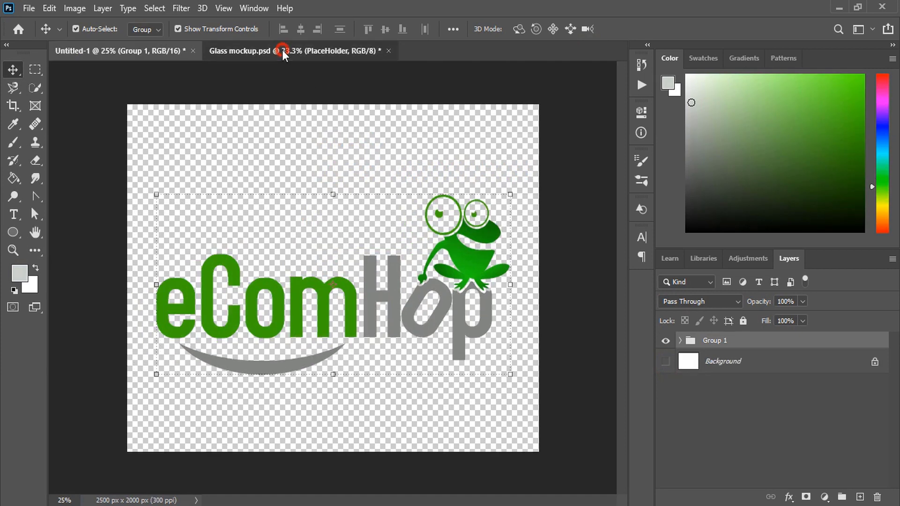
# Return to Glass mockup.psd and deselect to view the eComHop logo on the glass wall
pyautogui.click(282, 50)
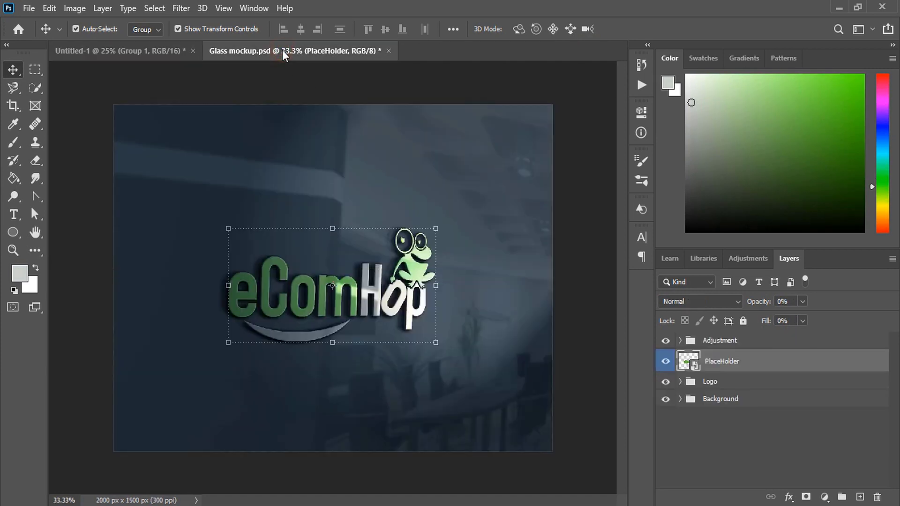
pyautogui.click(578, 245)
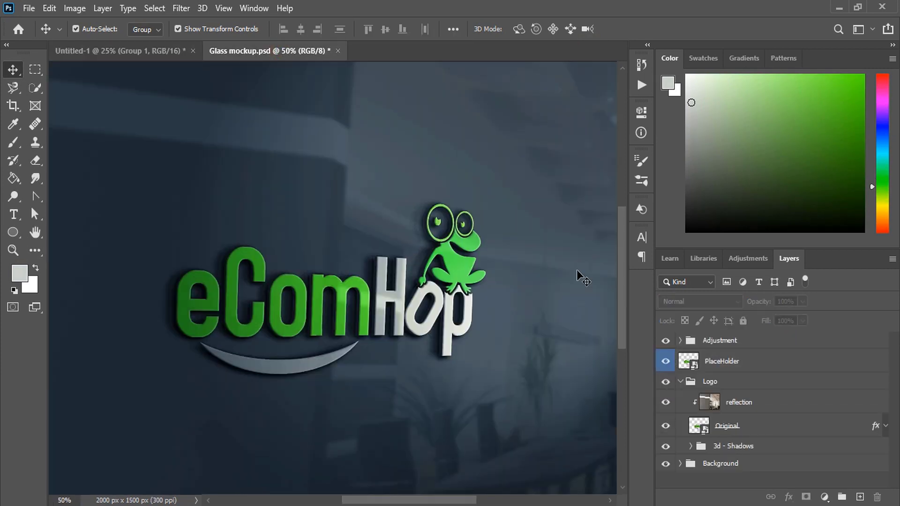